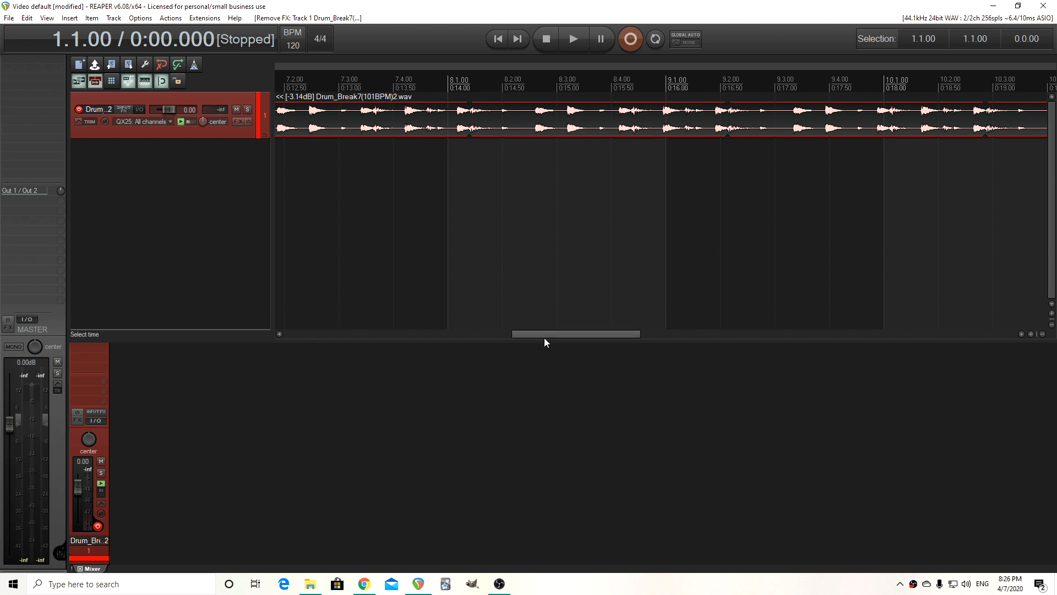
Step: Add the MeldaProduction MCompressor plug-in to the drum track and enable its limiter
{"action": "left_click_drag", "start_coordinate": [543, 336], "coordinate": [307, 335]}
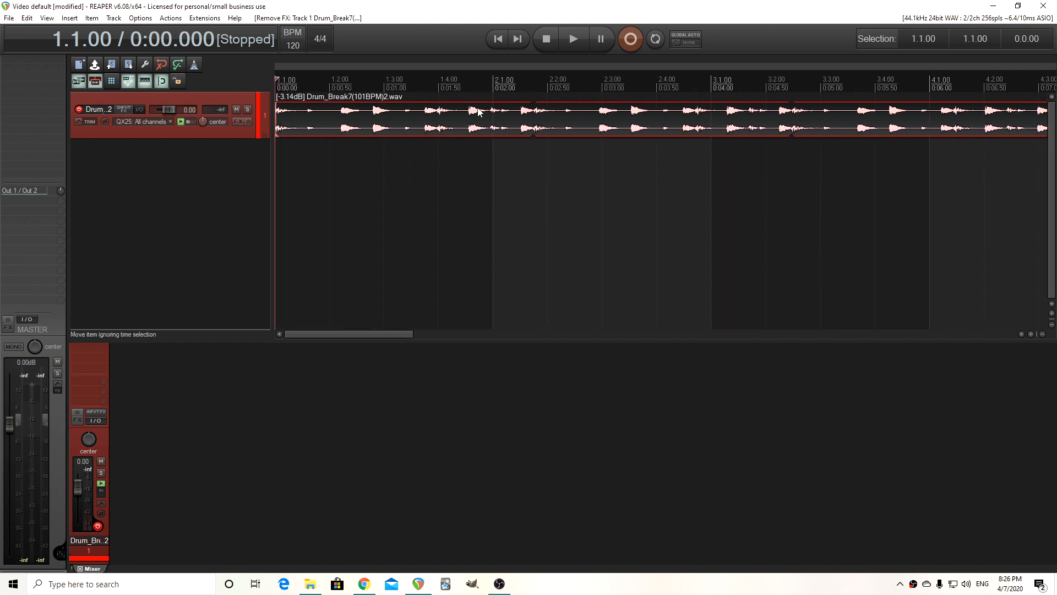
{"action": "right_click", "coordinate": [82, 349]}
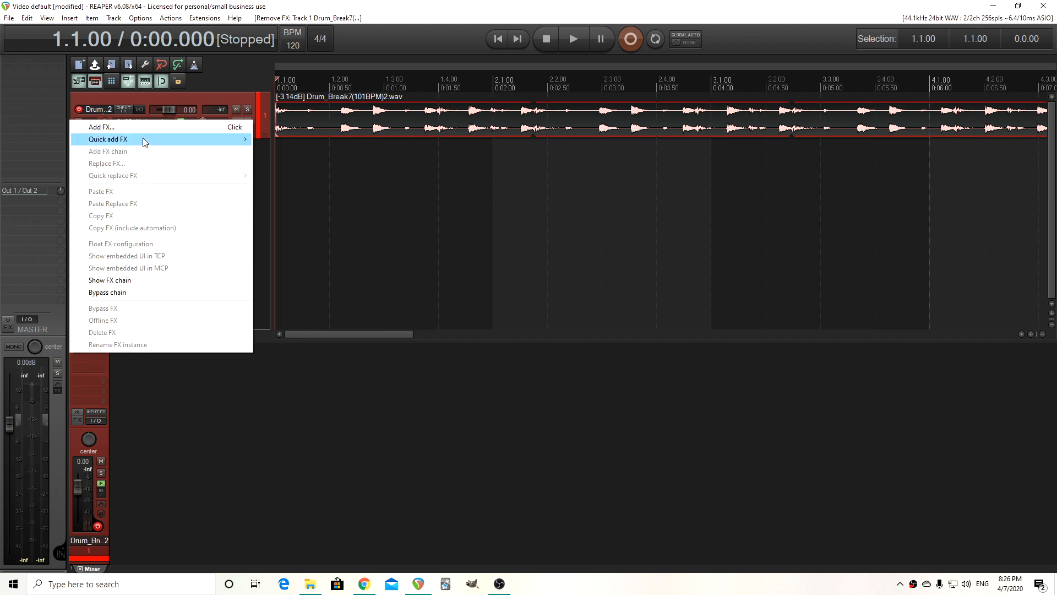
{"action": "mouse_move", "coordinate": [144, 141]}
{"action": "mouse_move", "coordinate": [307, 198]}
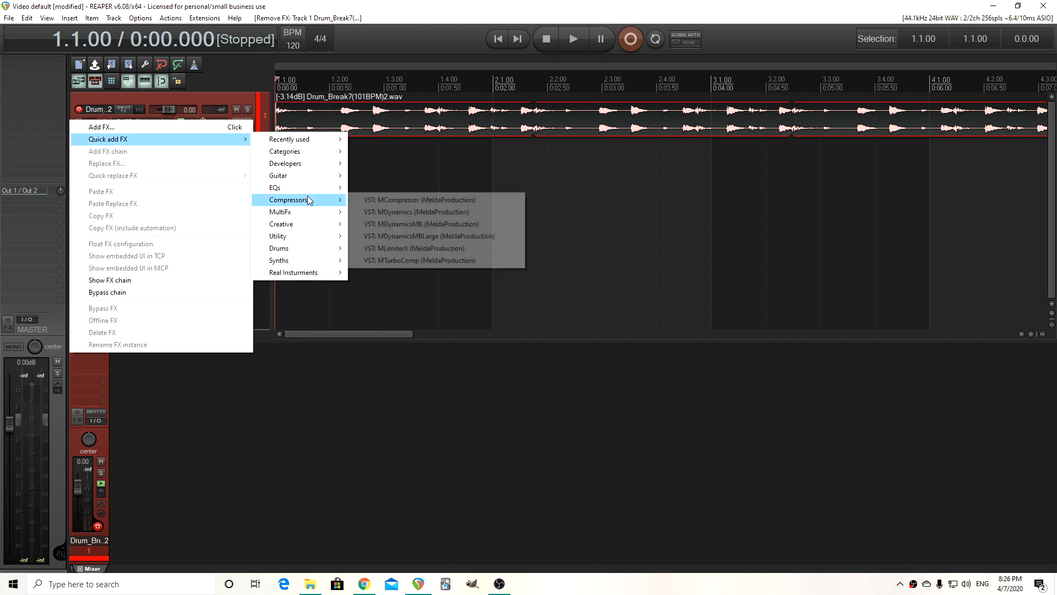
{"action": "left_click", "coordinate": [382, 199]}
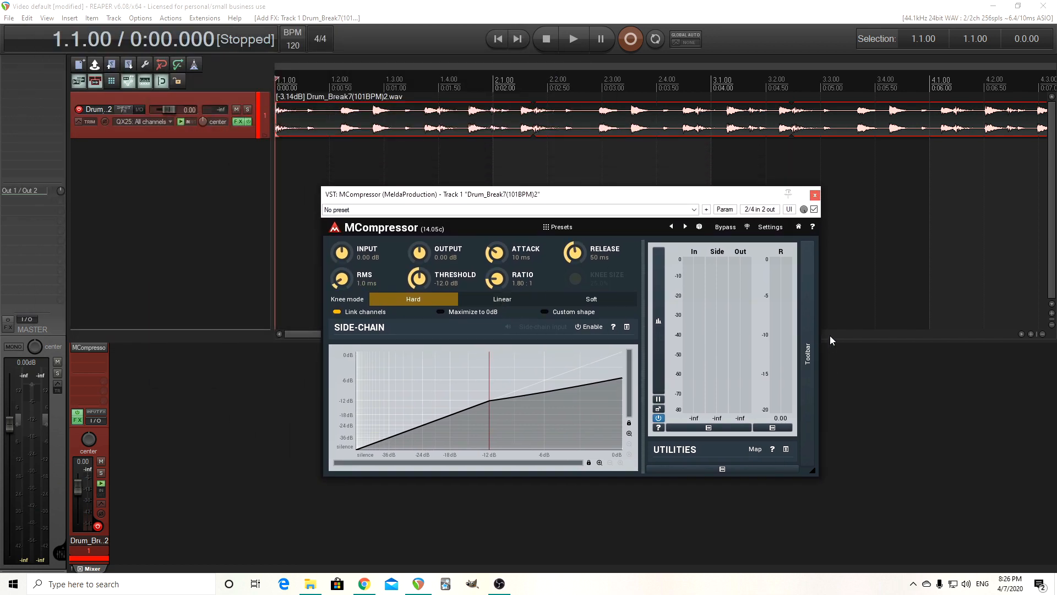
{"action": "left_click", "coordinate": [807, 350]}
{"action": "left_click", "coordinate": [818, 303]}
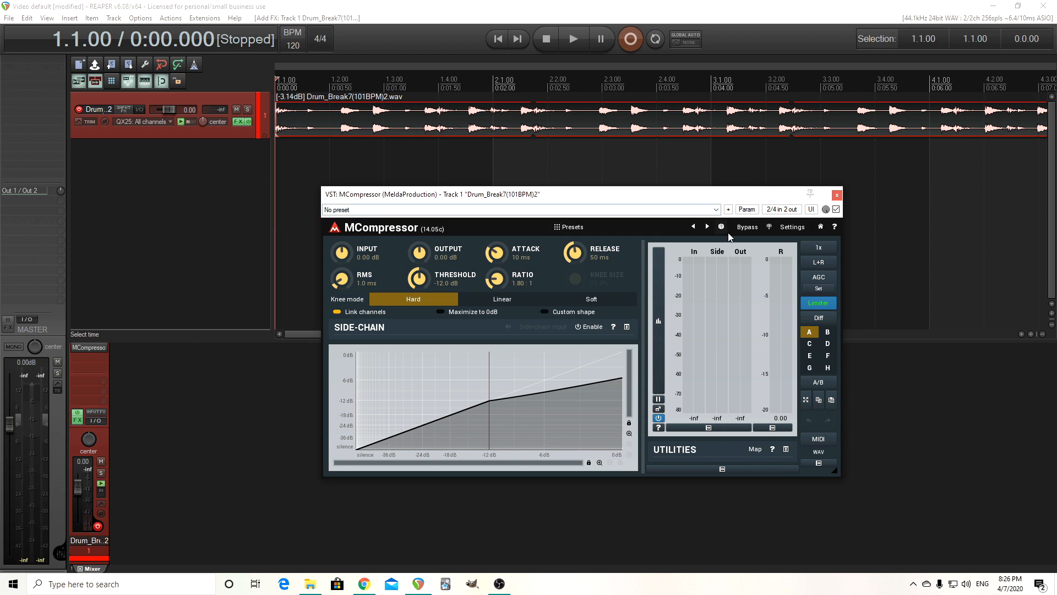
Step: Play the drum loop with the compressor bypassed and again with it active to compare the sound
{"action": "left_click", "coordinate": [745, 228]}
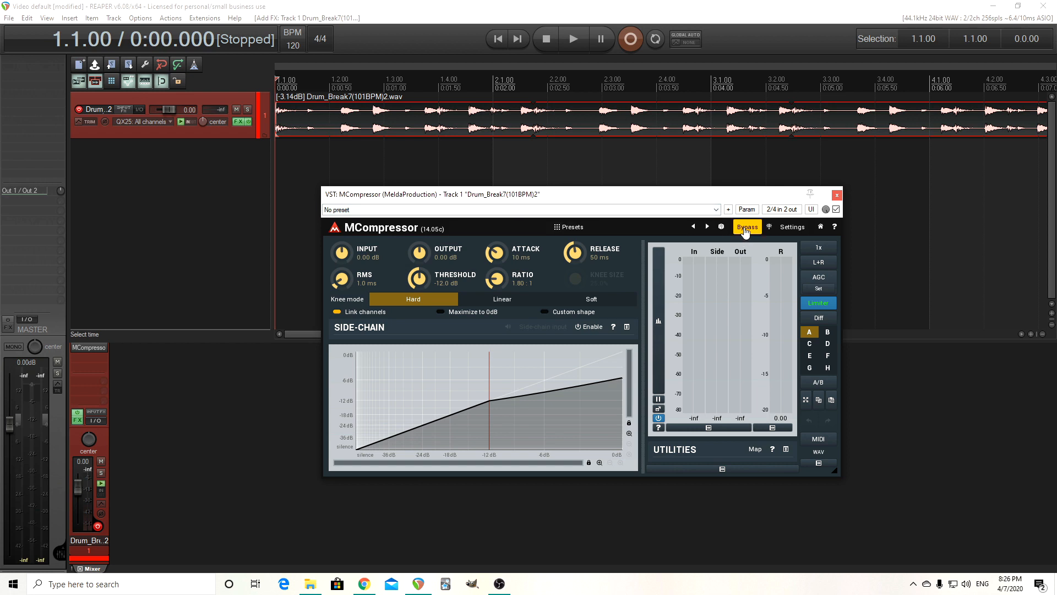
{"action": "left_click", "coordinate": [572, 39]}
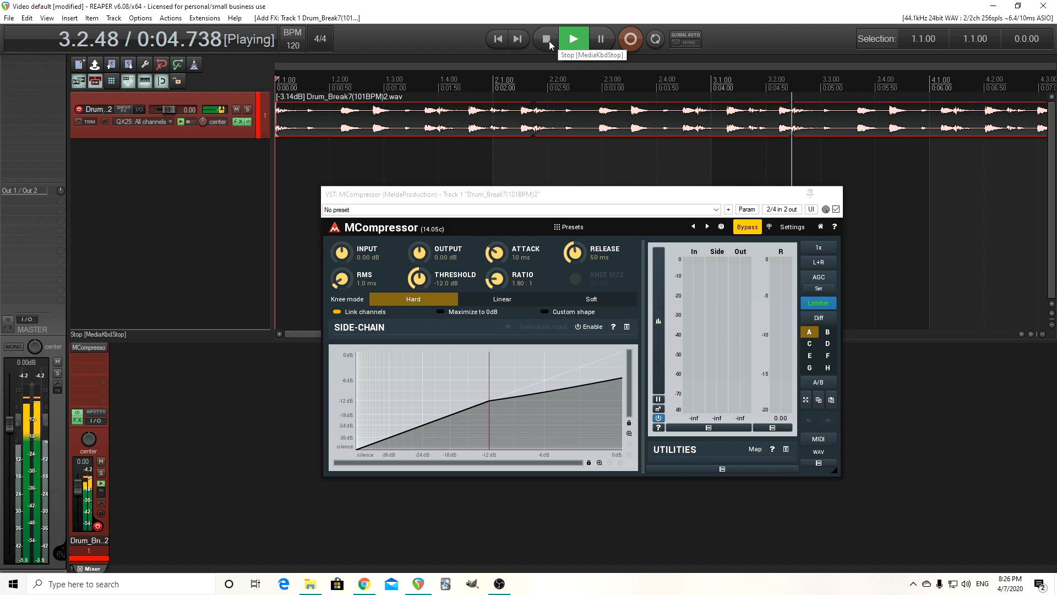
{"action": "left_click", "coordinate": [549, 41]}
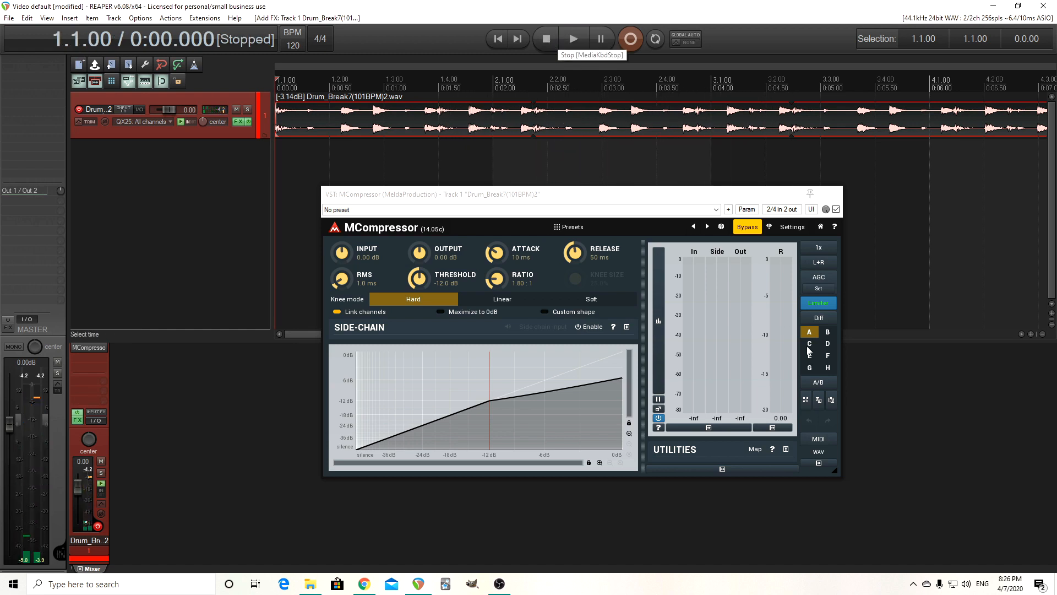
{"action": "left_click", "coordinate": [748, 228]}
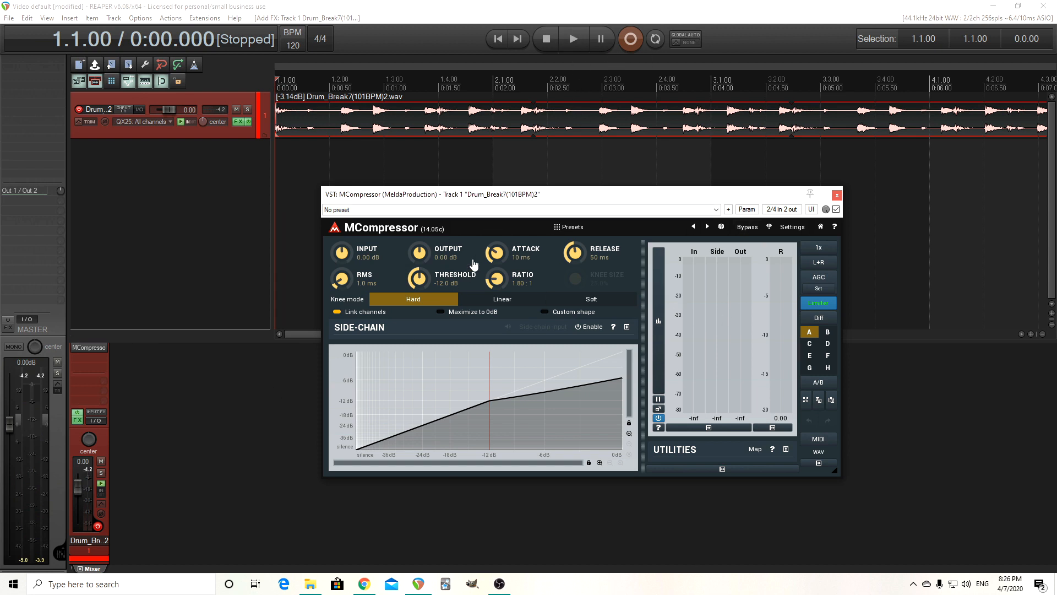
{"action": "left_click", "coordinate": [574, 40]}
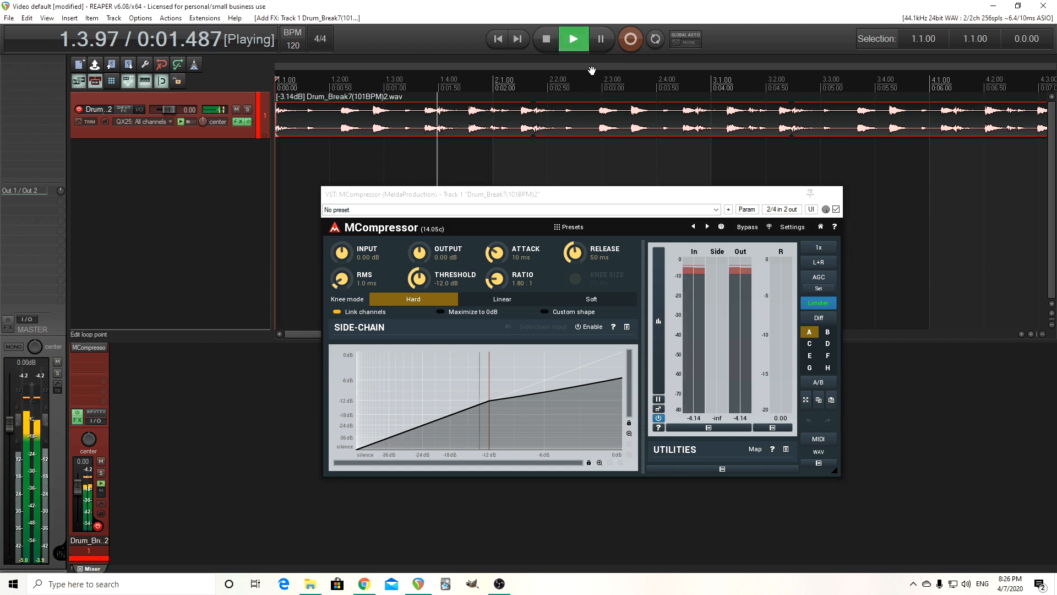
{"action": "left_click", "coordinate": [541, 39]}
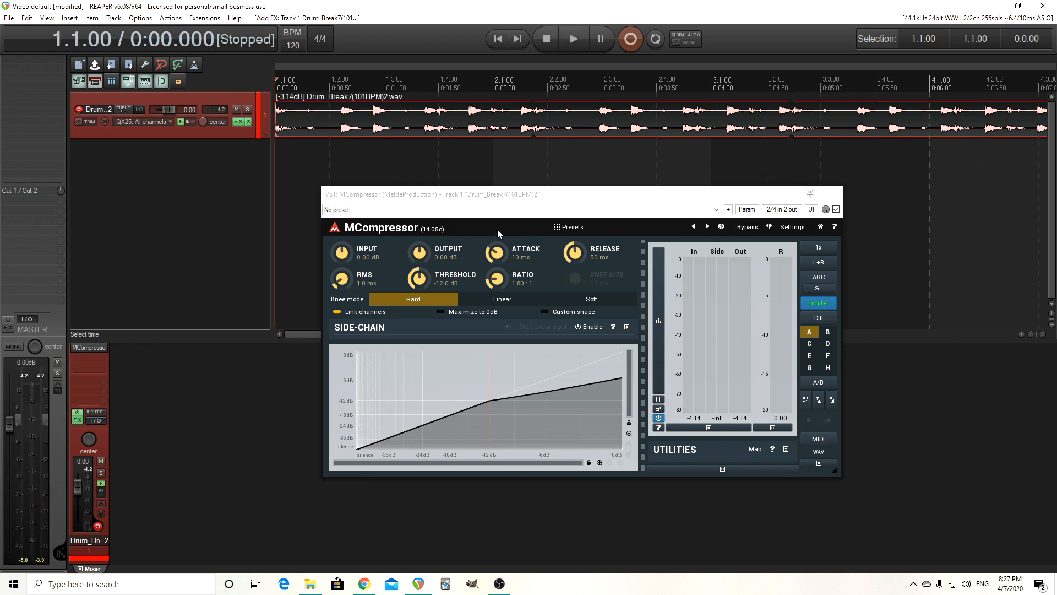
Step: Set the compressor's attack to 0.31 ms and enable its custom shape
{"action": "left_click_drag", "start_coordinate": [497, 252], "coordinate": [497, 278]}
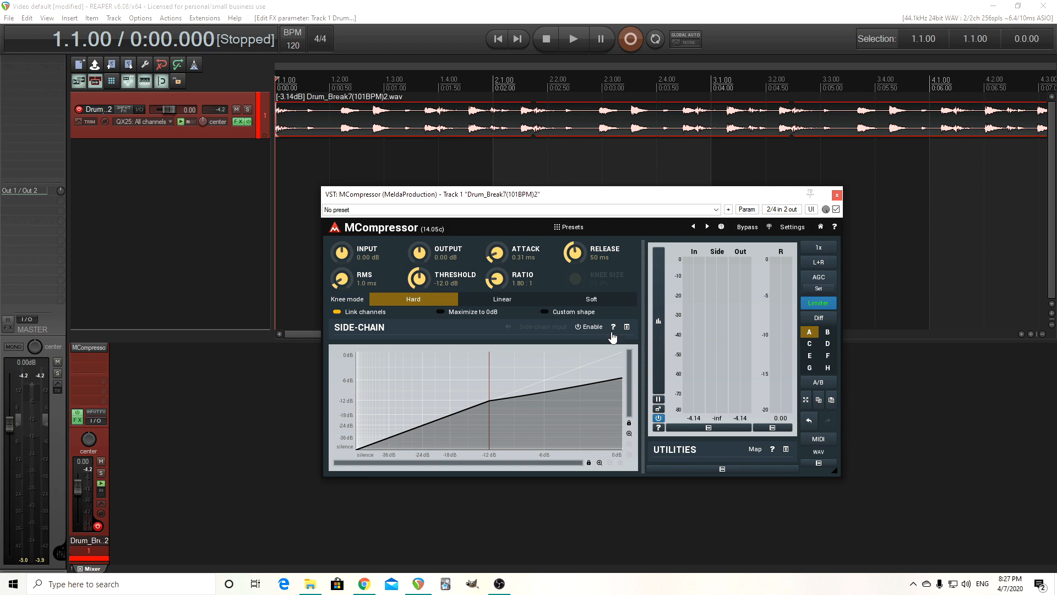
{"action": "left_click", "coordinate": [574, 313]}
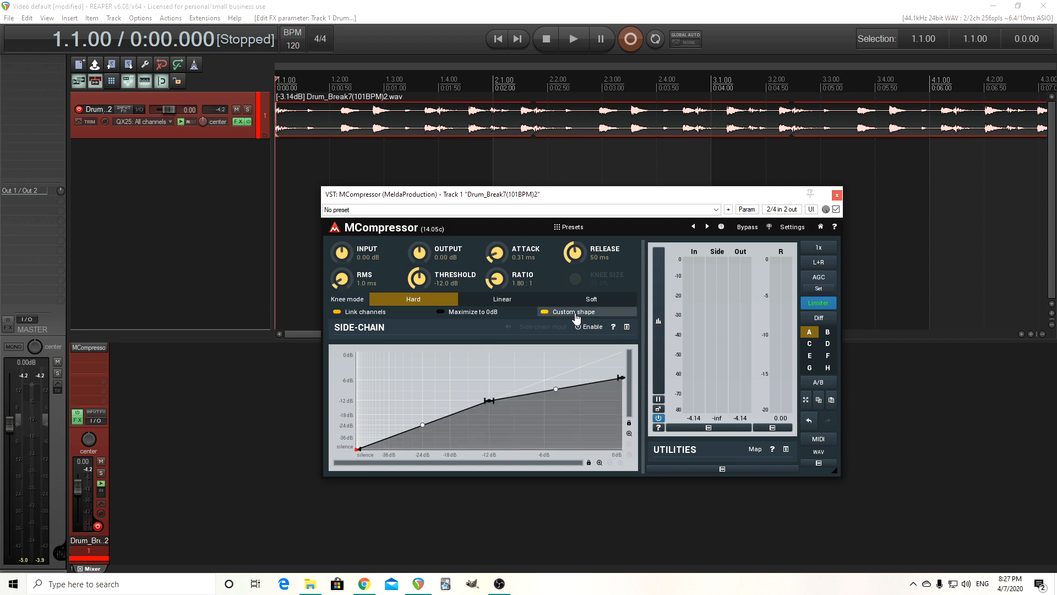
Step: Try bending the transfer curve segment below the threshold and reset it to a straight line
{"action": "mouse_move", "coordinate": [424, 431]}
{"action": "left_mouse_down"}
{"action": "mouse_move", "coordinate": [418, 365]}
{"action": "mouse_move", "coordinate": [424, 427]}
{"action": "left_mouse_up"}
{"action": "double_click", "coordinate": [424, 427]}
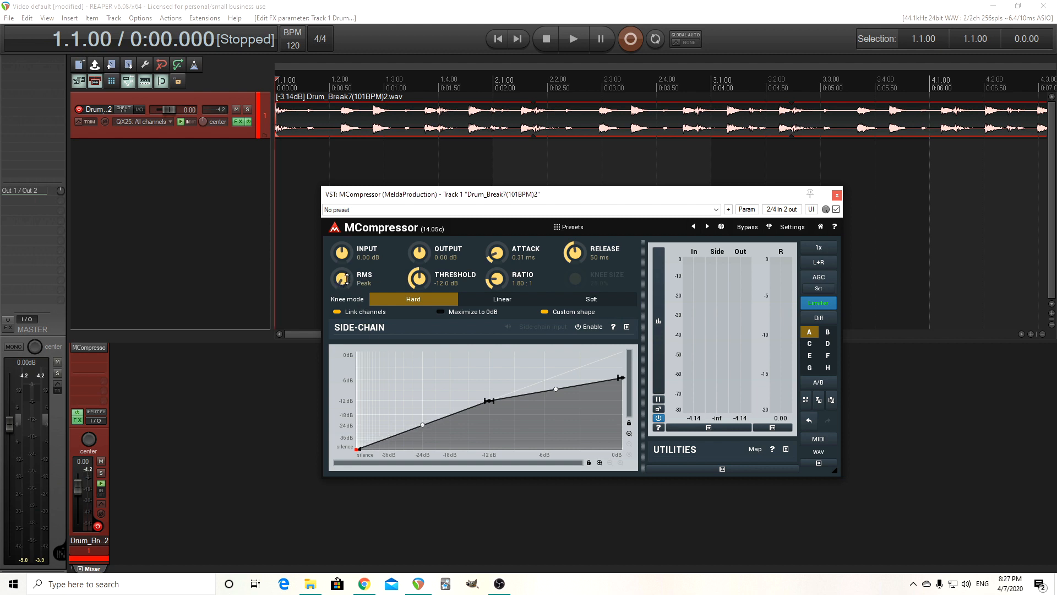
{"action": "mouse_move", "coordinate": [422, 426]}
{"action": "left_mouse_down"}
{"action": "mouse_move", "coordinate": [419, 352]}
{"action": "mouse_move", "coordinate": [424, 419]}
{"action": "left_mouse_up"}
{"action": "double_click", "coordinate": [423, 419]}
Step: Bend the curve segment below the threshold strongly upward during playback, and straighten it again once playback is stopped
{"action": "left_click", "coordinate": [576, 35]}
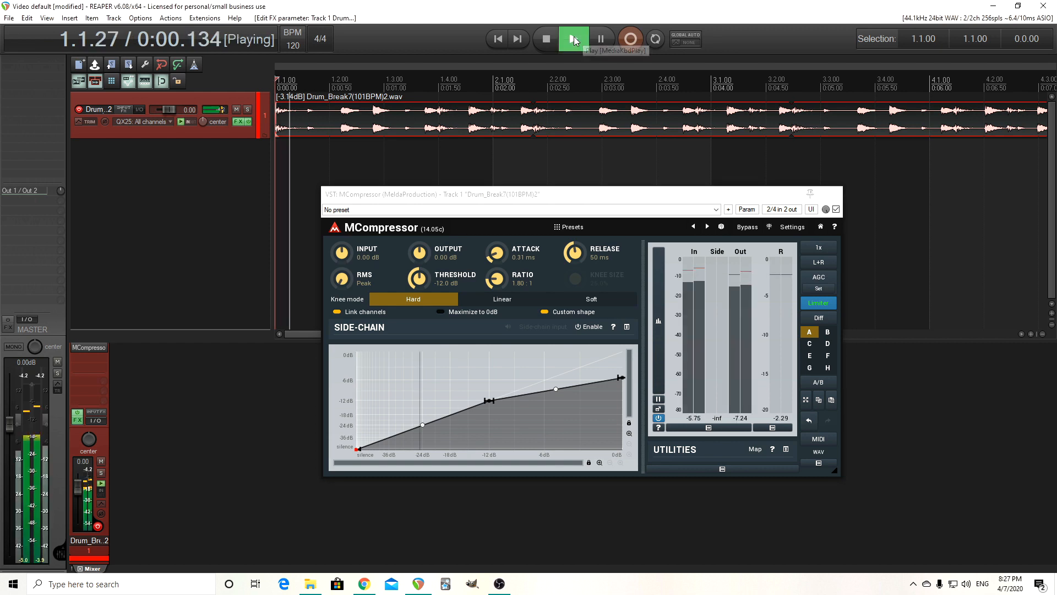
{"action": "left_click", "coordinate": [423, 425]}
{"action": "left_click_drag", "start_coordinate": [422, 425], "coordinate": [404, 323]}
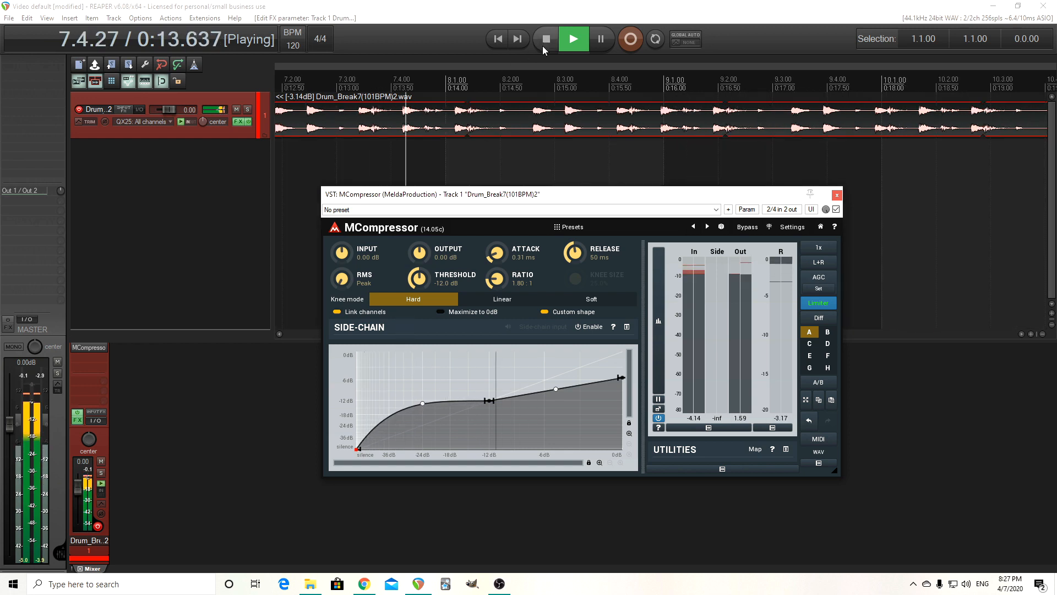
{"action": "left_click", "coordinate": [546, 38]}
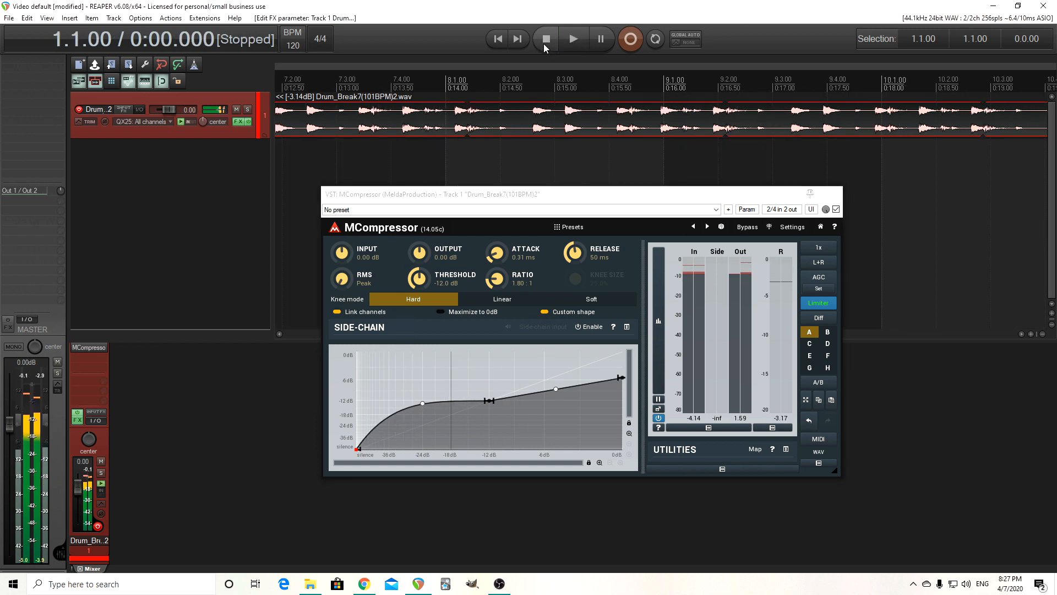
{"action": "double_click", "coordinate": [422, 404]}
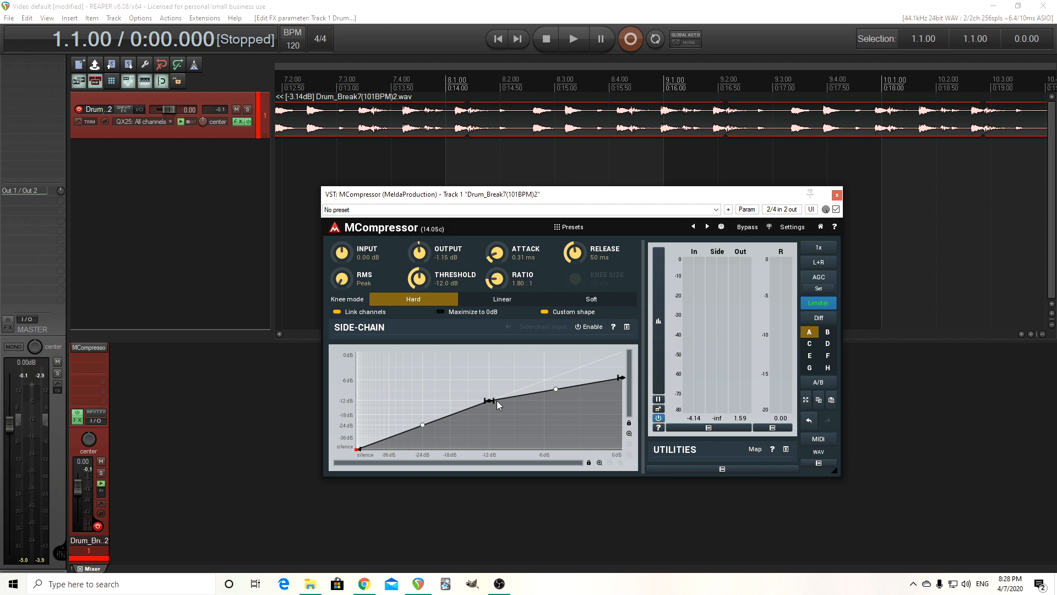
Step: Try an extra point on the transfer curve at about -40.5 dB in and -14.6 dB out, and remove it
{"action": "mouse_move", "coordinate": [621, 378]}
{"action": "left_mouse_down"}
{"action": "mouse_move", "coordinate": [630, 330]}
{"action": "mouse_move", "coordinate": [627, 377]}
{"action": "left_mouse_up"}
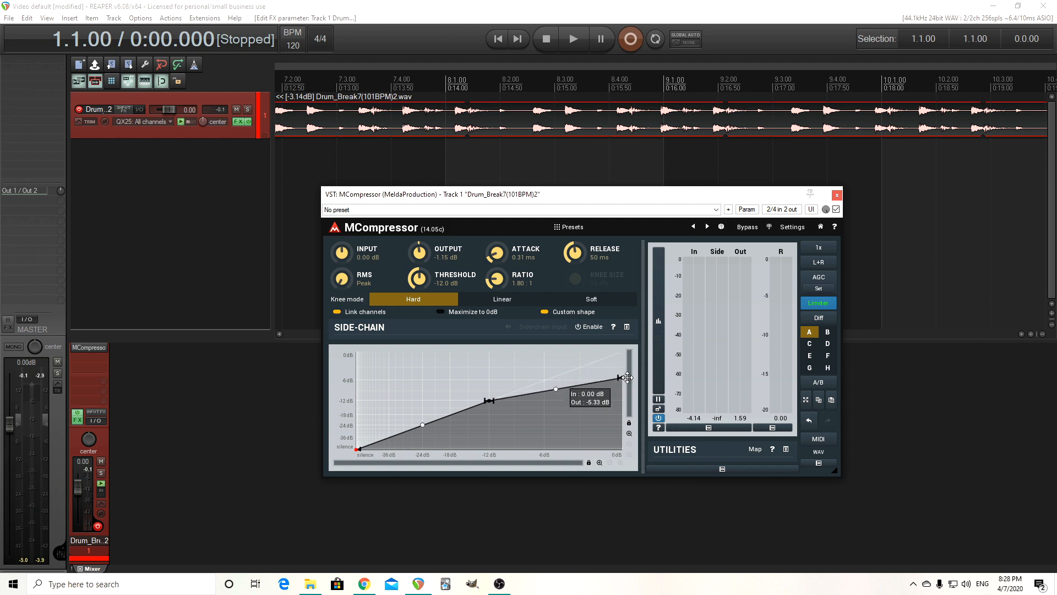
{"action": "left_click_drag", "start_coordinate": [423, 430], "coordinate": [383, 406]}
{"action": "double_click", "coordinate": [423, 416]}
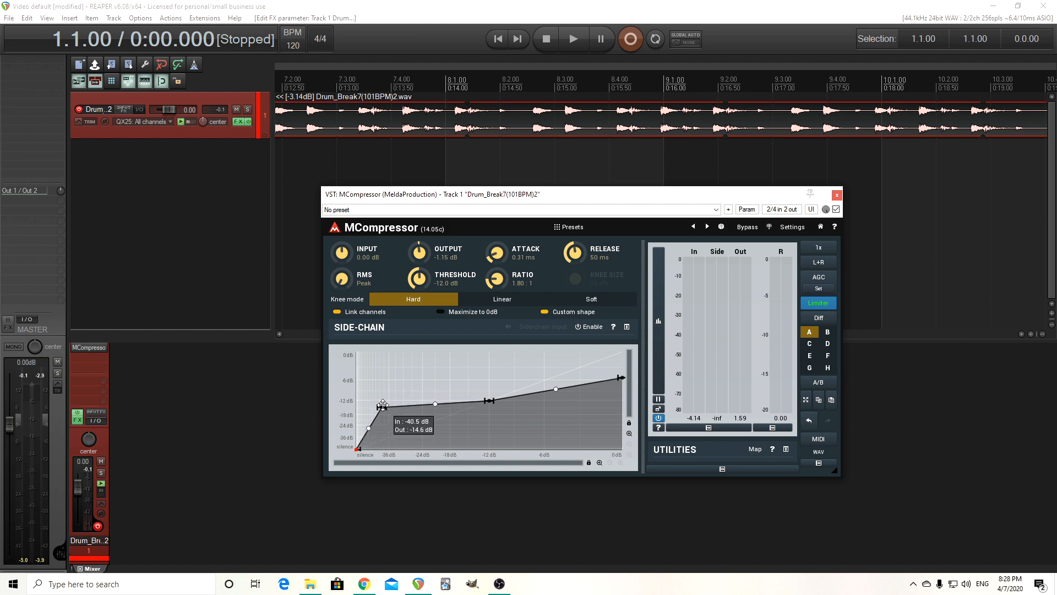
{"action": "double_click", "coordinate": [382, 407]}
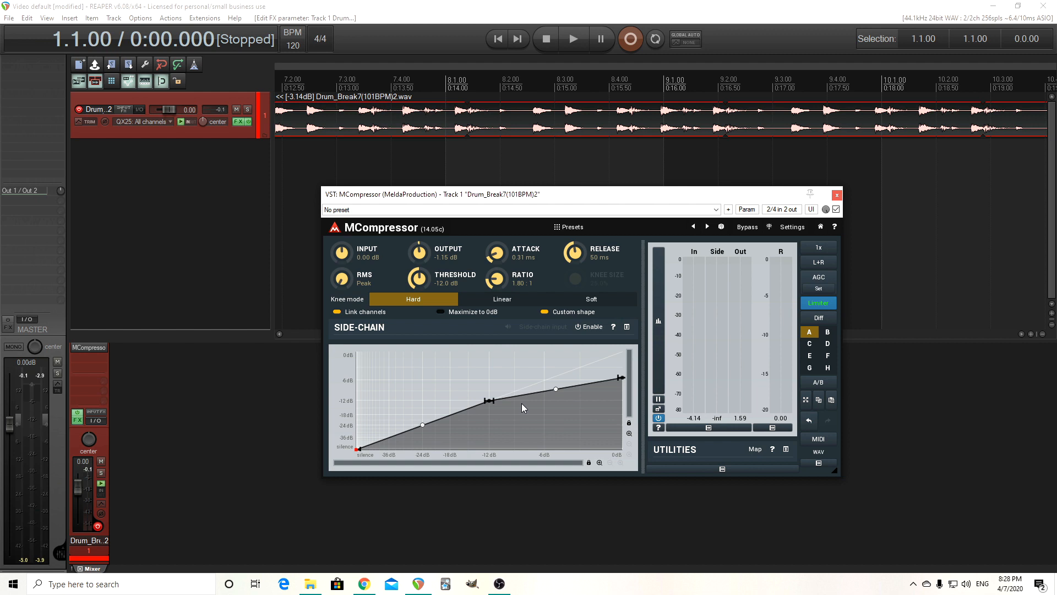
Step: Load the Default preset in the compressor and close the preset browser
{"action": "left_click", "coordinate": [573, 227]}
{"action": "left_click", "coordinate": [554, 186]}
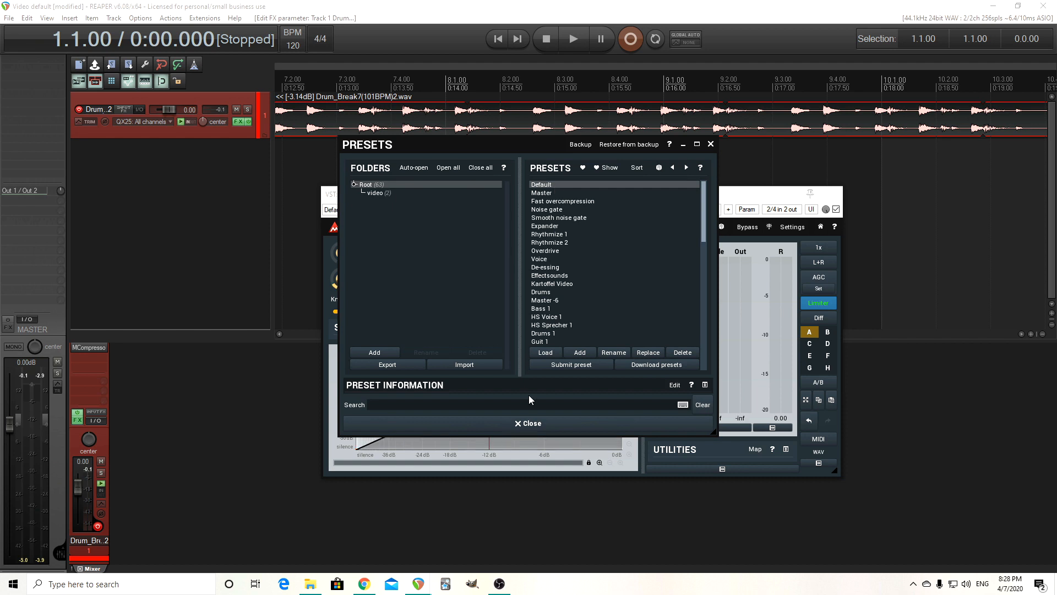
{"action": "left_click", "coordinate": [540, 429]}
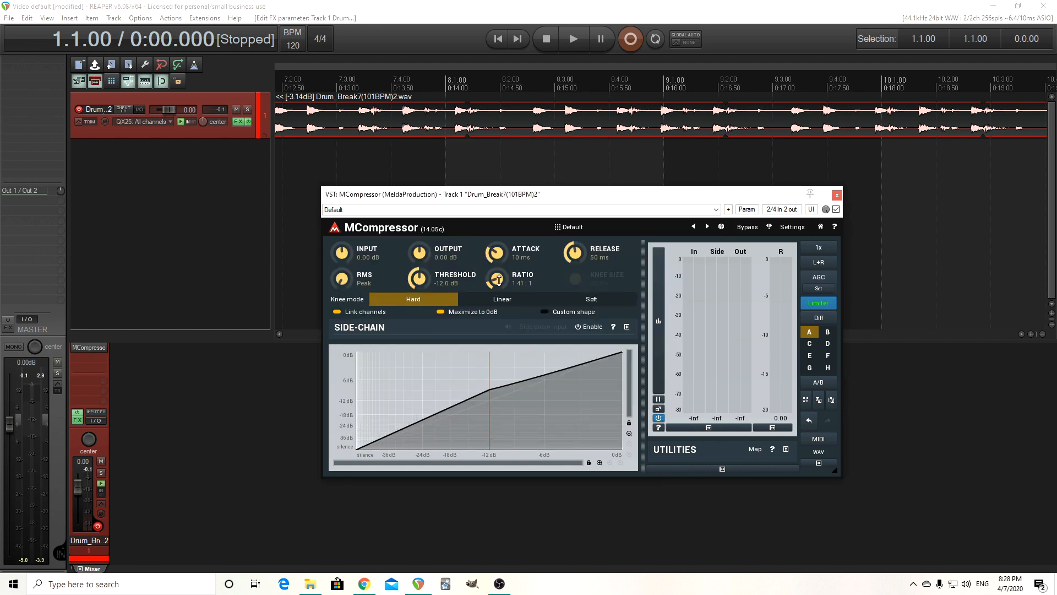
Step: Set the ratio to 2.24:1 and turn off Maximize to 0dB
{"action": "left_click_drag", "start_coordinate": [497, 279], "coordinate": [497, 260]}
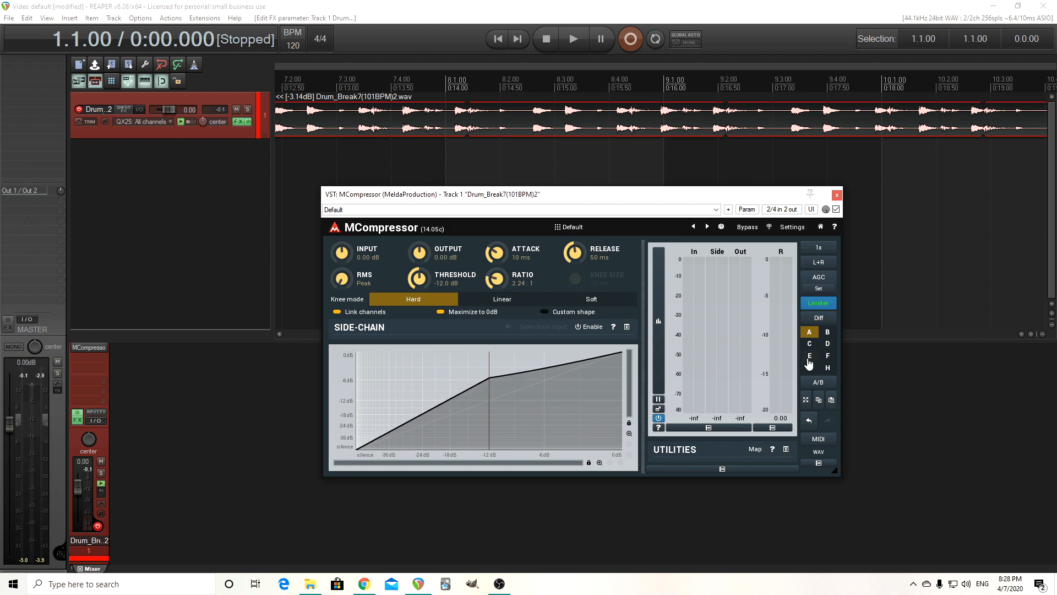
{"action": "left_click", "coordinate": [498, 39]}
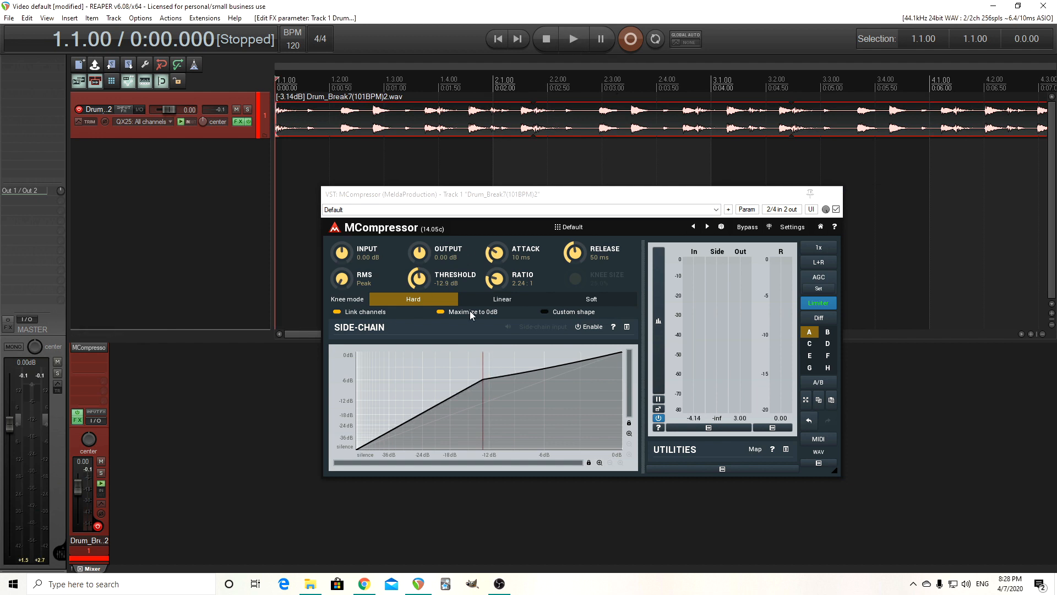
{"action": "left_click", "coordinate": [491, 311]}
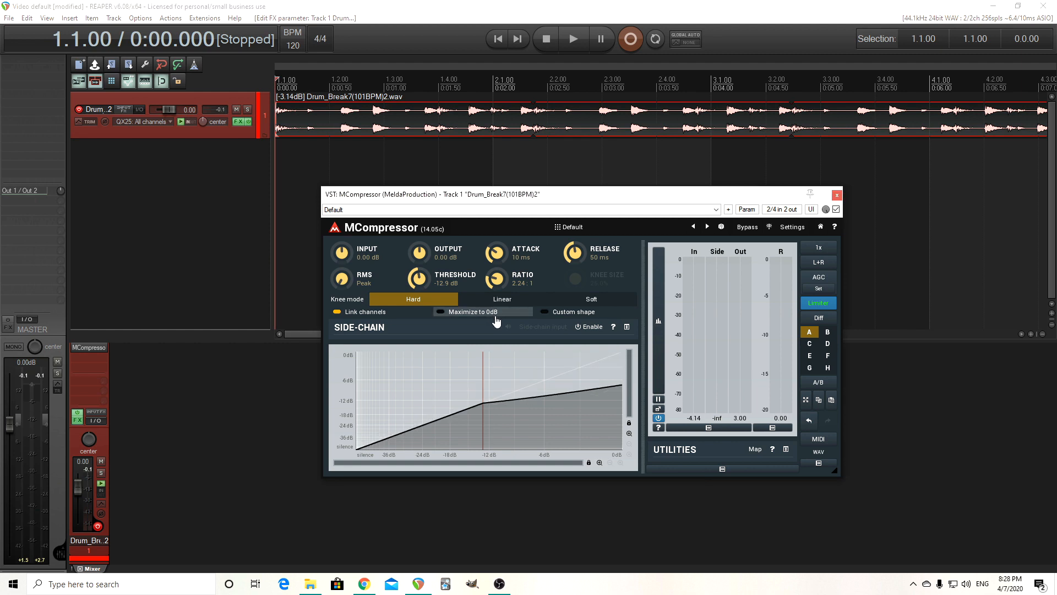
Step: Lower the compressor's threshold to -16.4 dB while the drum loop plays, and stop playback
{"action": "left_click", "coordinate": [578, 42]}
{"action": "left_click_drag", "start_coordinate": [417, 279], "coordinate": [417, 316]}
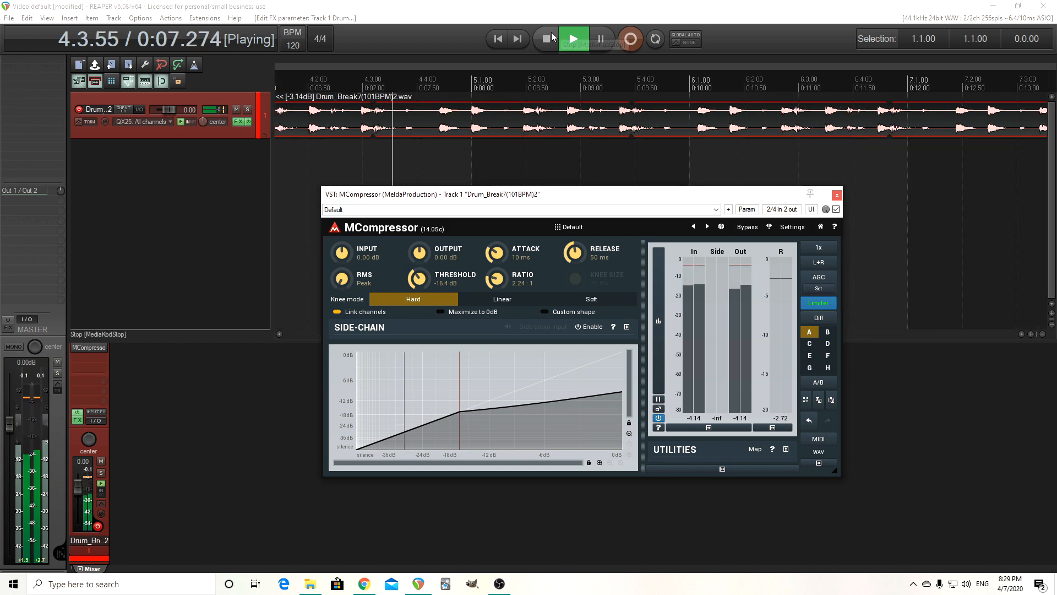
{"action": "left_click", "coordinate": [547, 38]}
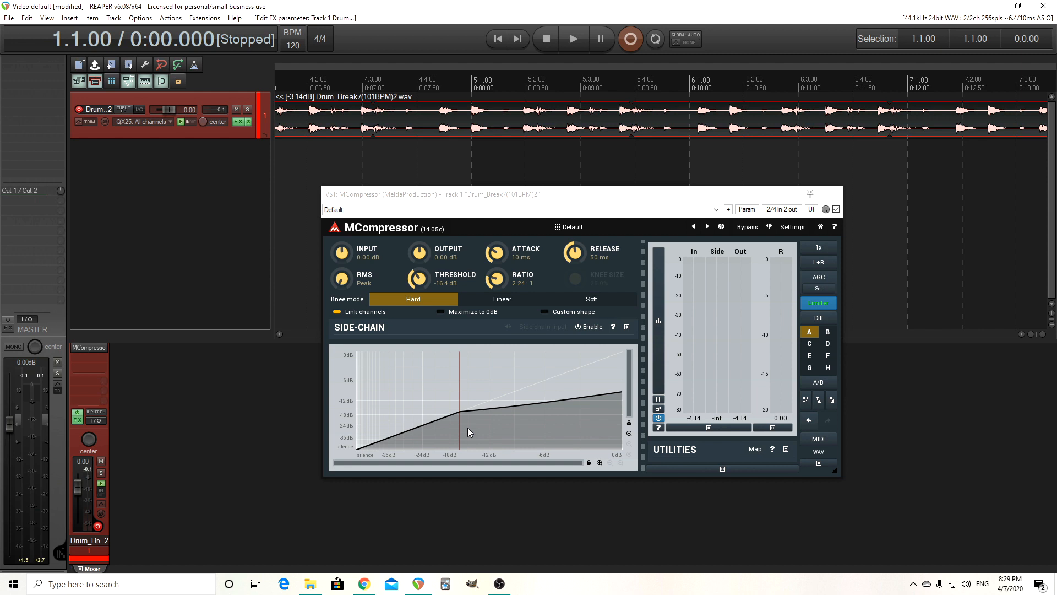
Step: Enable the custom shape and bend the curve segment below the threshold slightly upward while the loop plays
{"action": "left_click", "coordinate": [556, 312]}
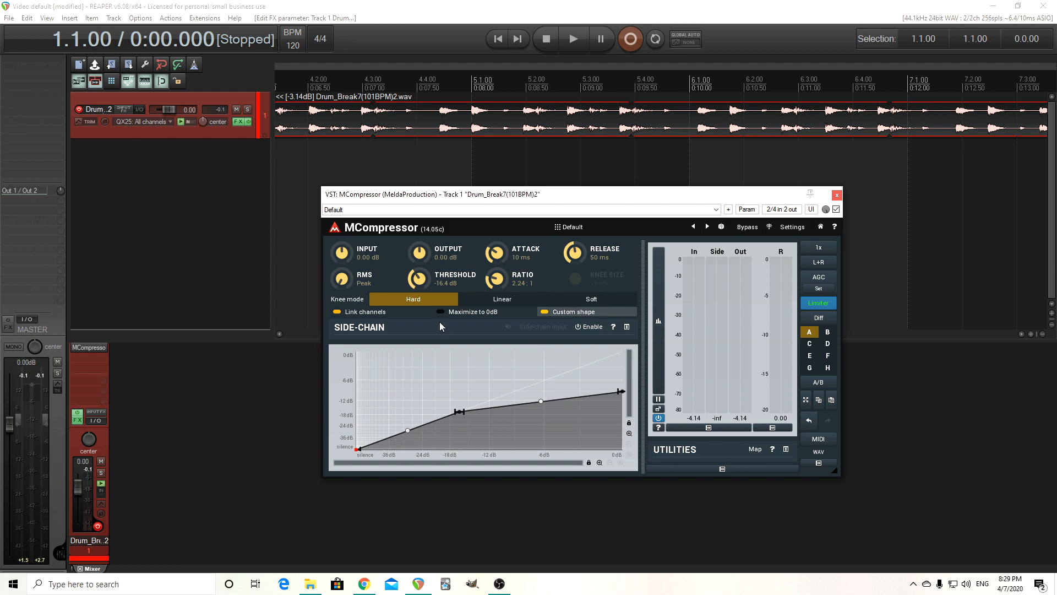
{"action": "left_click", "coordinate": [573, 45]}
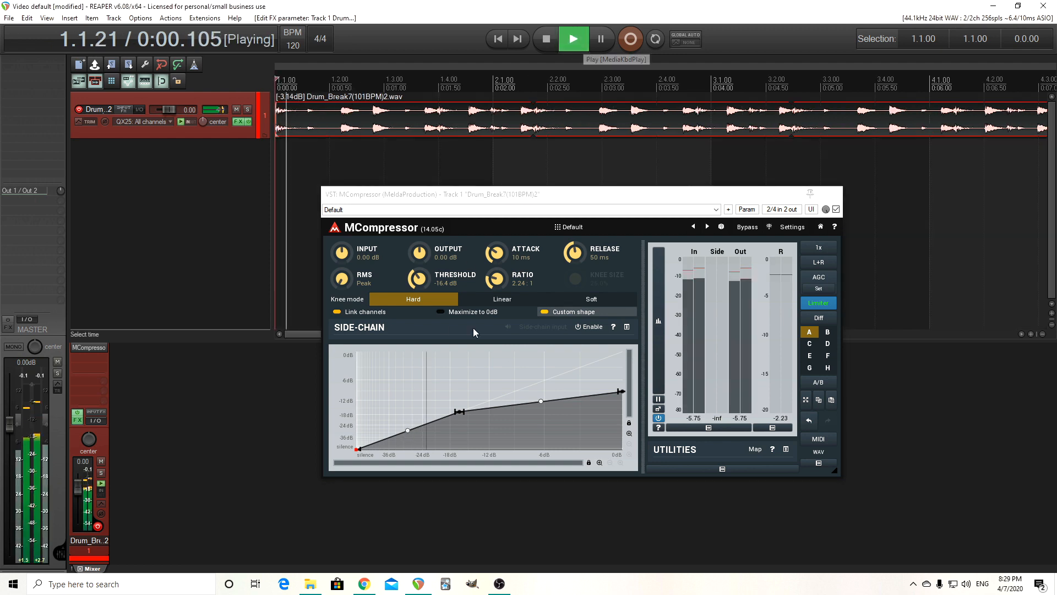
{"action": "left_click_drag", "start_coordinate": [407, 429], "coordinate": [396, 401]}
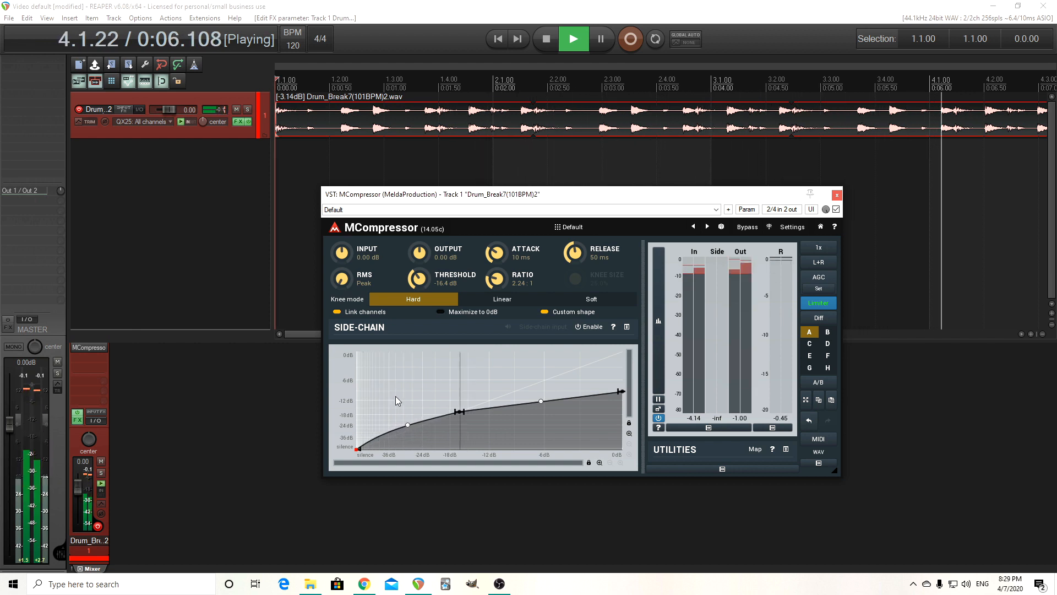
Step: Compare the bent curve with the bypassed sound and stop playback
{"action": "left_click", "coordinate": [750, 230]}
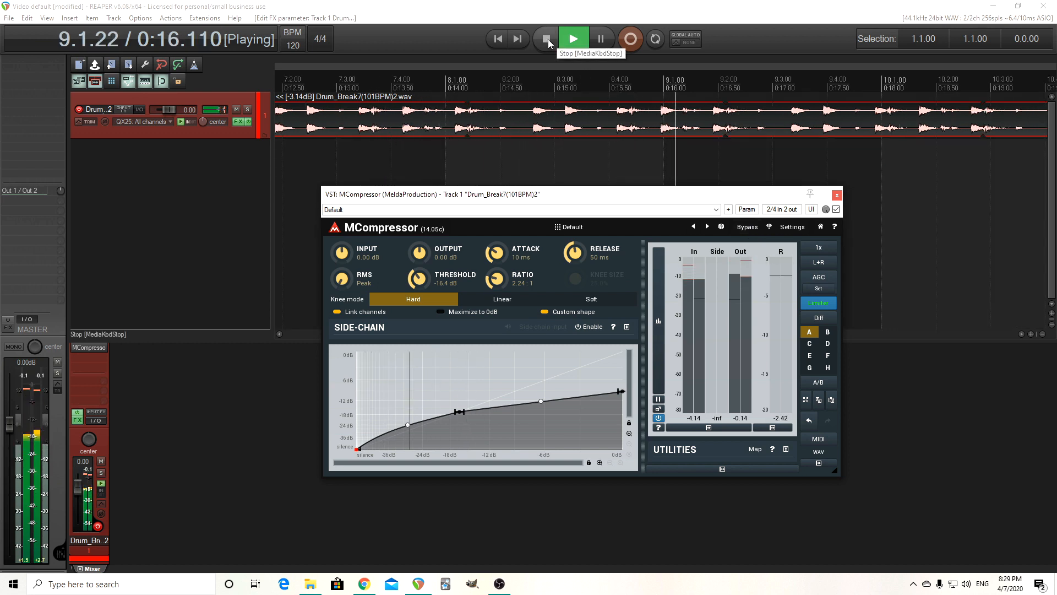
{"action": "left_click", "coordinate": [546, 39]}
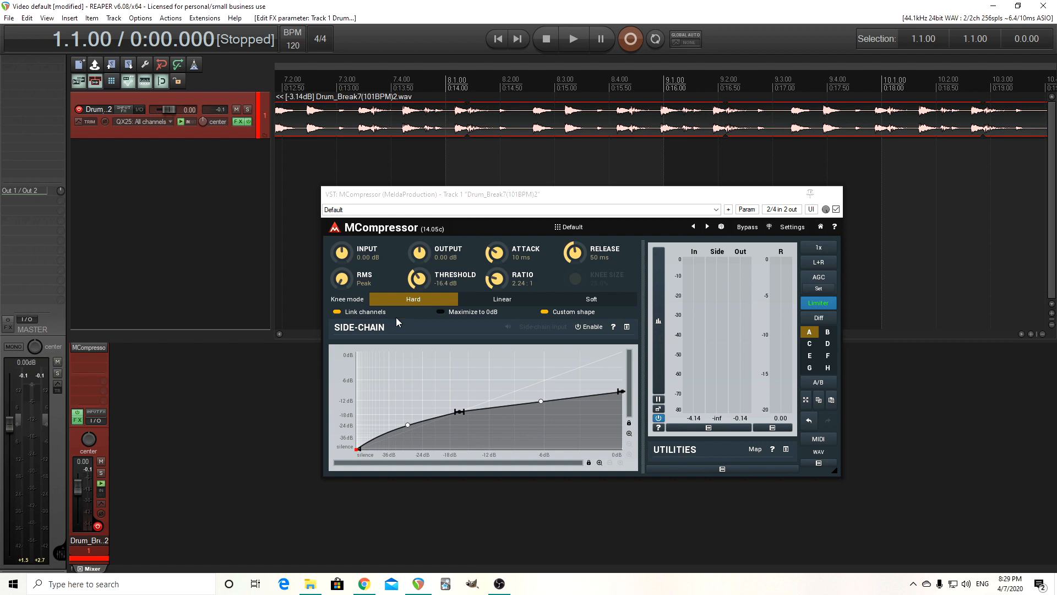
Step: Straighten the lower curve segment and add a point on it at about -33.6 dB input, lowered to silence output
{"action": "left_click", "coordinate": [407, 425]}
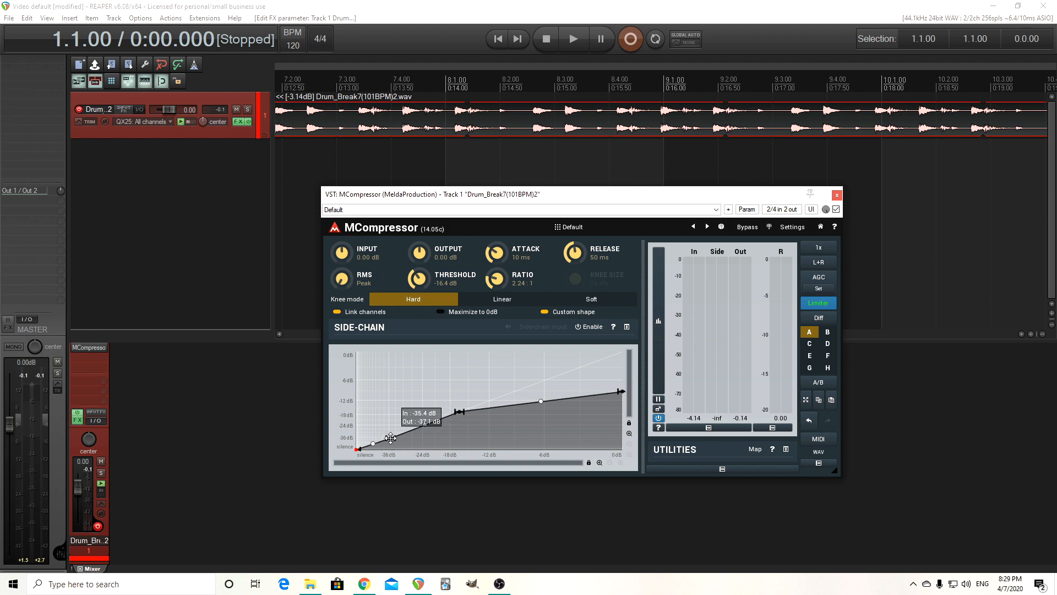
{"action": "left_click_drag", "start_coordinate": [390, 438], "coordinate": [394, 455]}
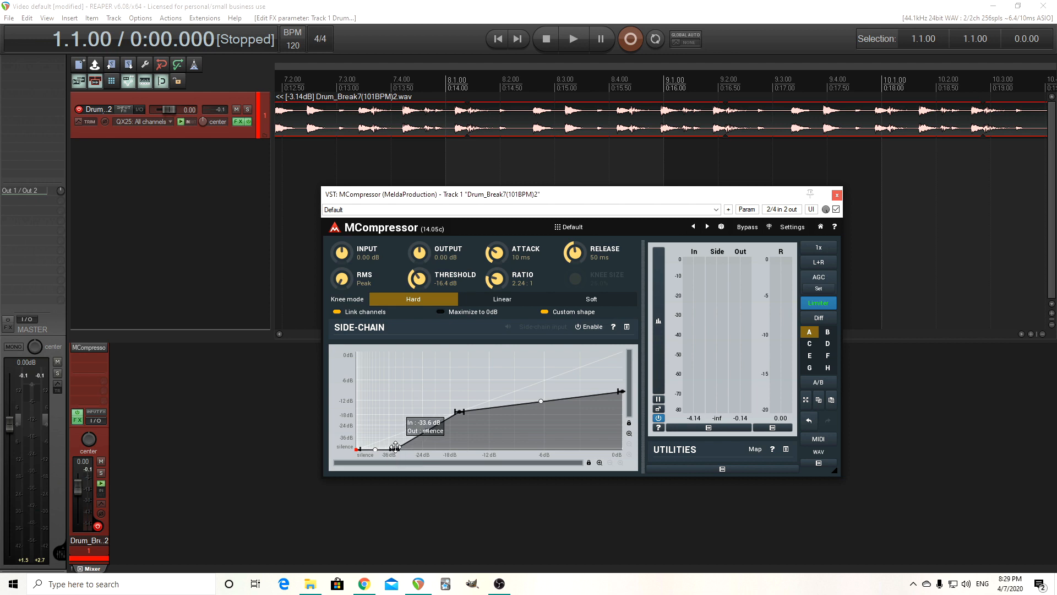
Step: Audition the loop with the gating point re-created at about -34.9 dB input and lowered to silence, and remove that point
{"action": "double_click", "coordinate": [396, 450]}
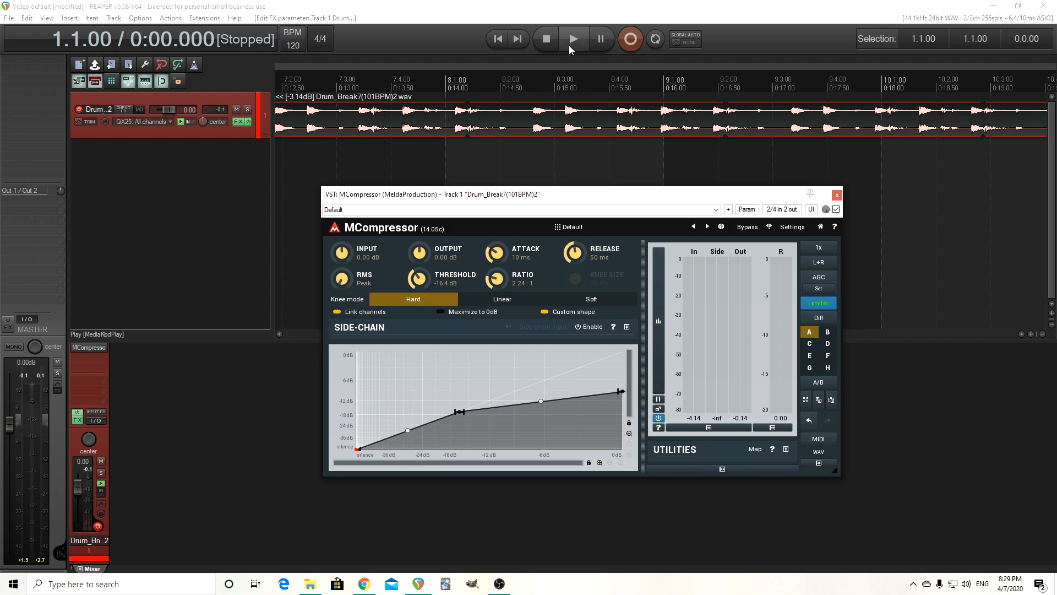
{"action": "left_click", "coordinate": [571, 47]}
{"action": "double_click", "coordinate": [391, 432]}
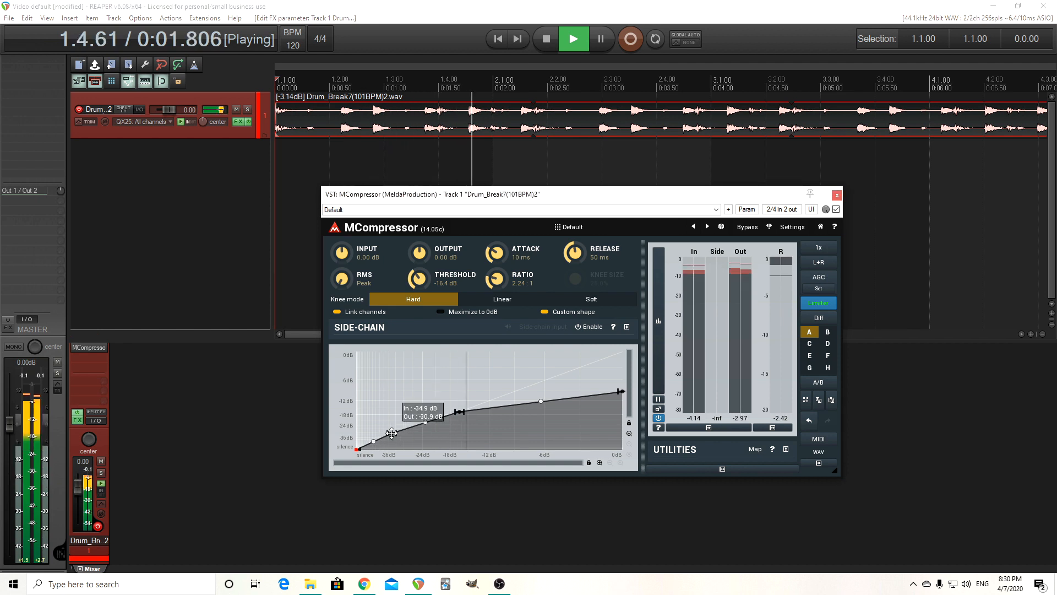
{"action": "left_click_drag", "start_coordinate": [392, 433], "coordinate": [399, 468]}
{"action": "left_click", "coordinate": [546, 38]}
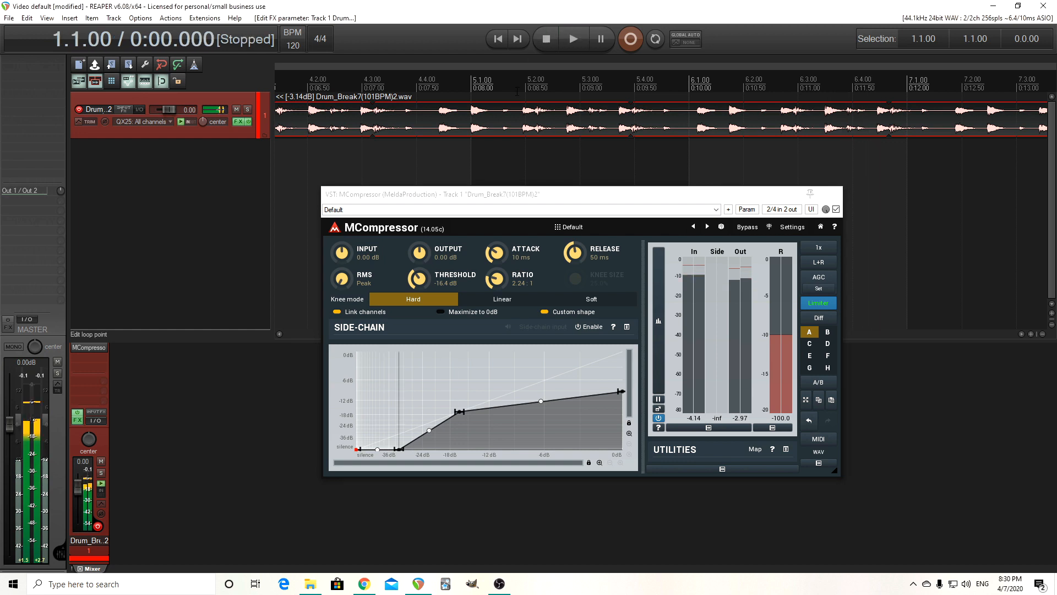
{"action": "double_click", "coordinate": [398, 447]}
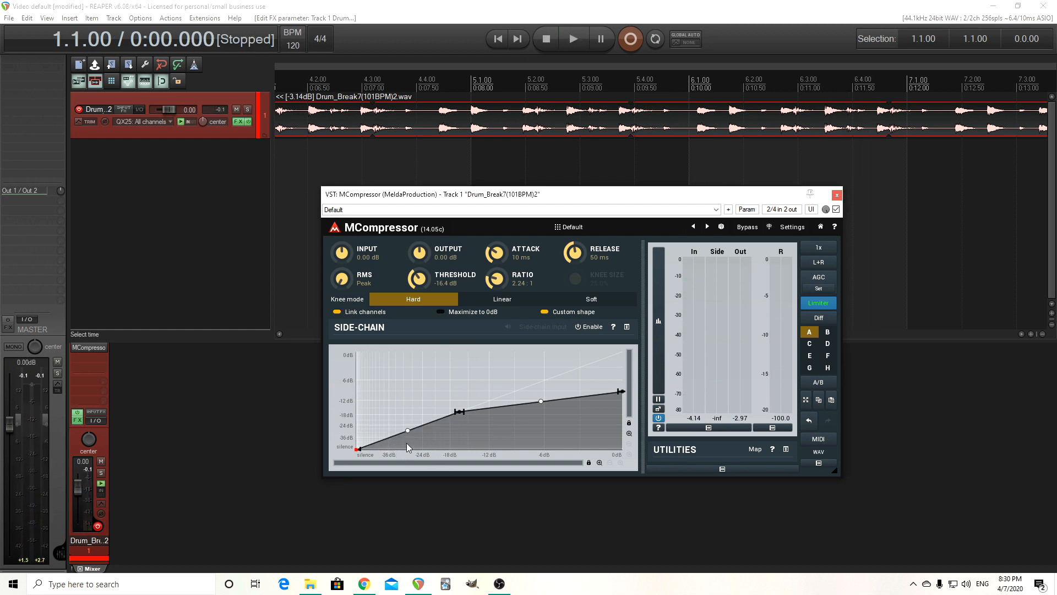
Step: Delete the threshold point and raise the curve's end point to 0 dB output to form a straight diagonal
{"action": "double_click", "coordinate": [462, 410]}
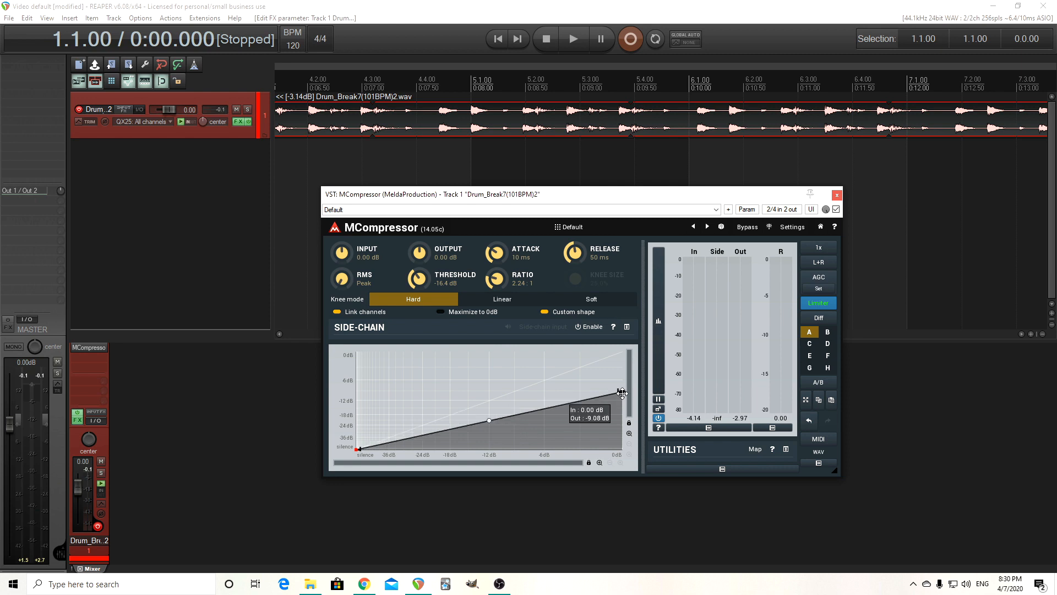
{"action": "left_click_drag", "start_coordinate": [621, 392], "coordinate": [625, 346]}
Step: Apply the Double 1 curvature to the transfer curve and bend it into an S shape that lifts the quiet levels
{"action": "right_click", "coordinate": [480, 377]}
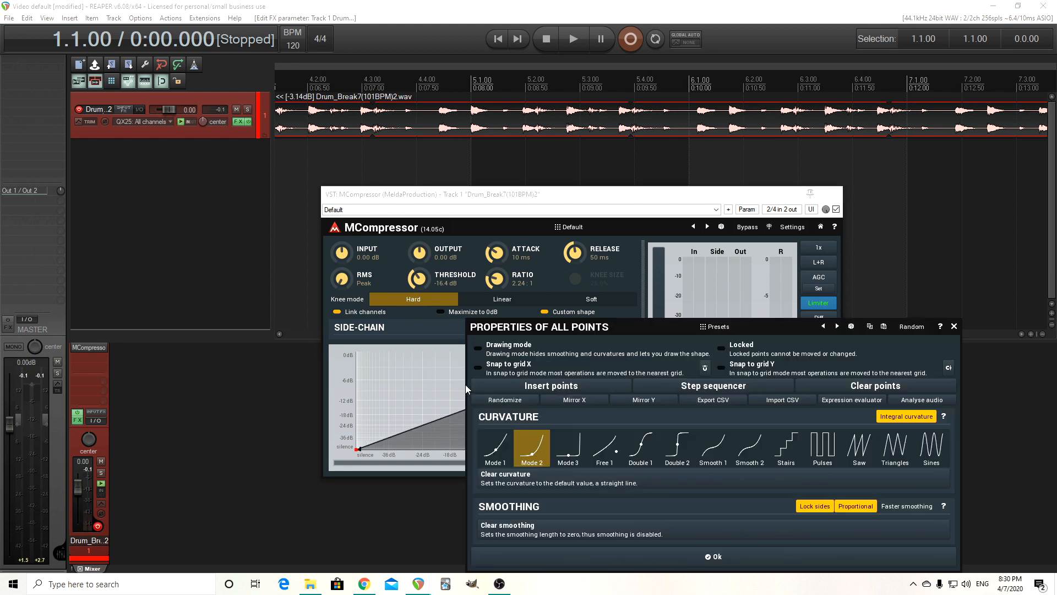
{"action": "left_click", "coordinate": [643, 460]}
{"action": "left_click", "coordinate": [729, 565]}
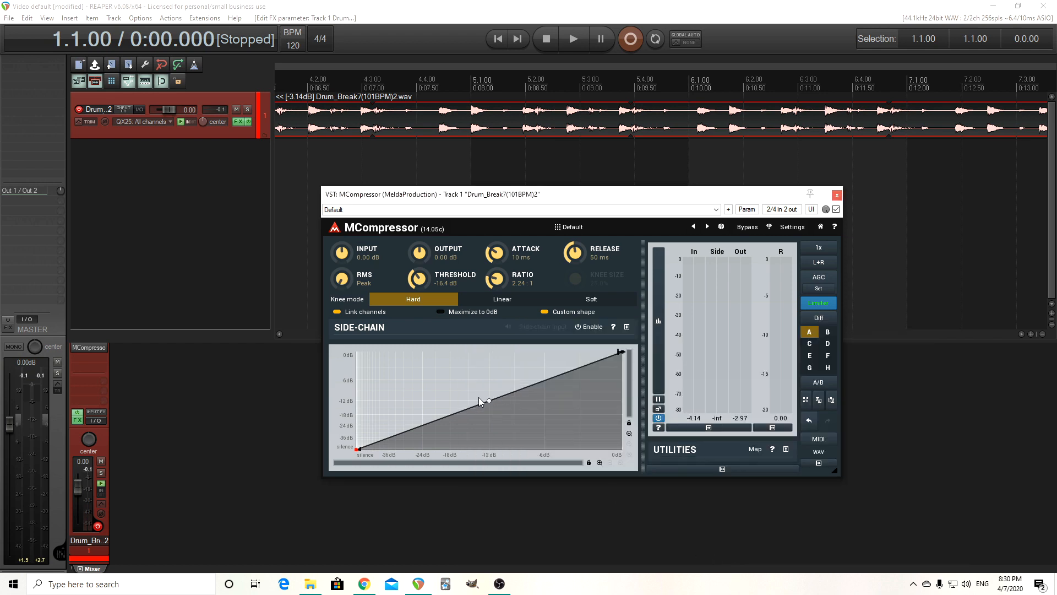
{"action": "right_click", "coordinate": [503, 422]}
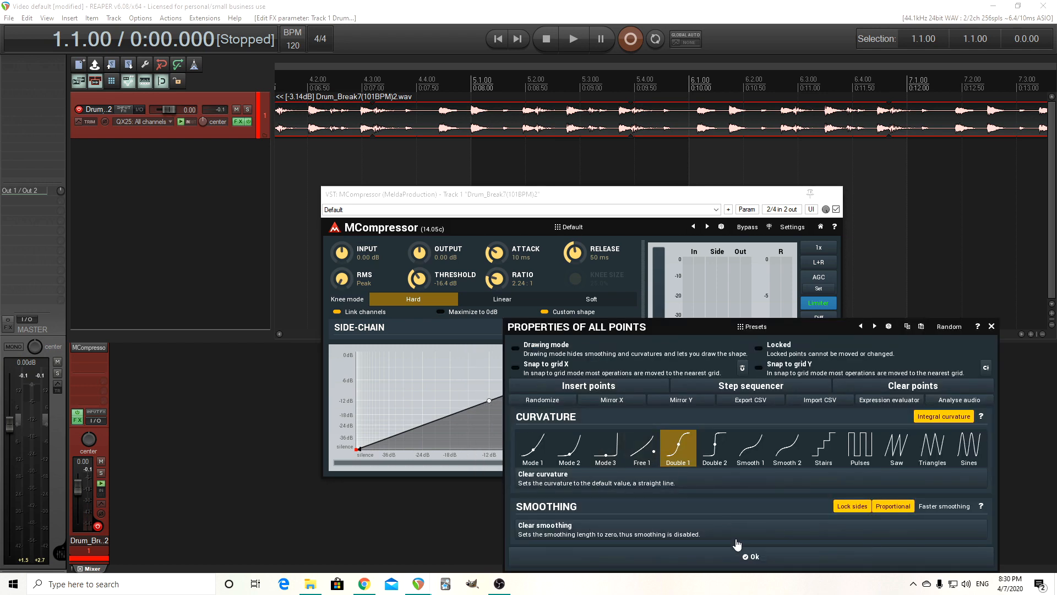
{"action": "left_click", "coordinate": [741, 554]}
{"action": "left_click_drag", "start_coordinate": [491, 404], "coordinate": [412, 386]}
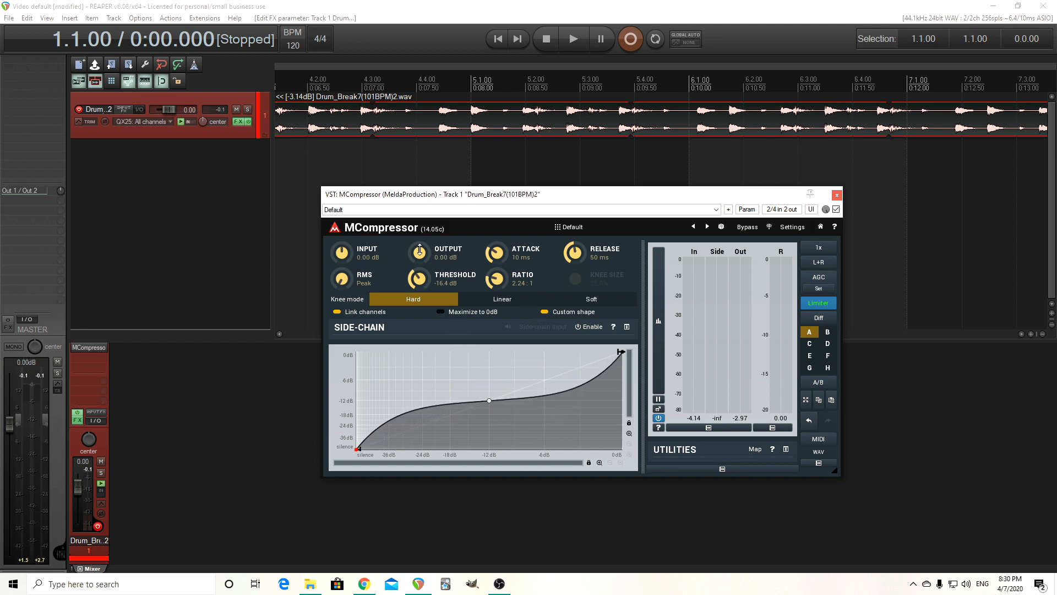
Step: Lower the output to -3.65 dB, soften the S-curve's bend while the loop plays, and stop playback
{"action": "left_click", "coordinate": [578, 43]}
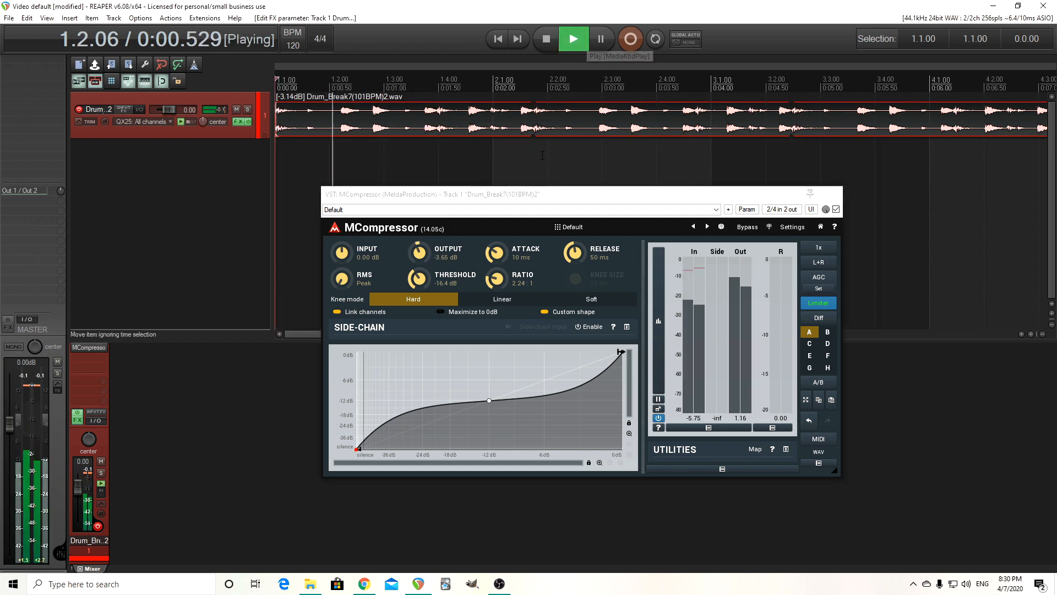
{"action": "left_click_drag", "start_coordinate": [489, 402], "coordinate": [491, 431]}
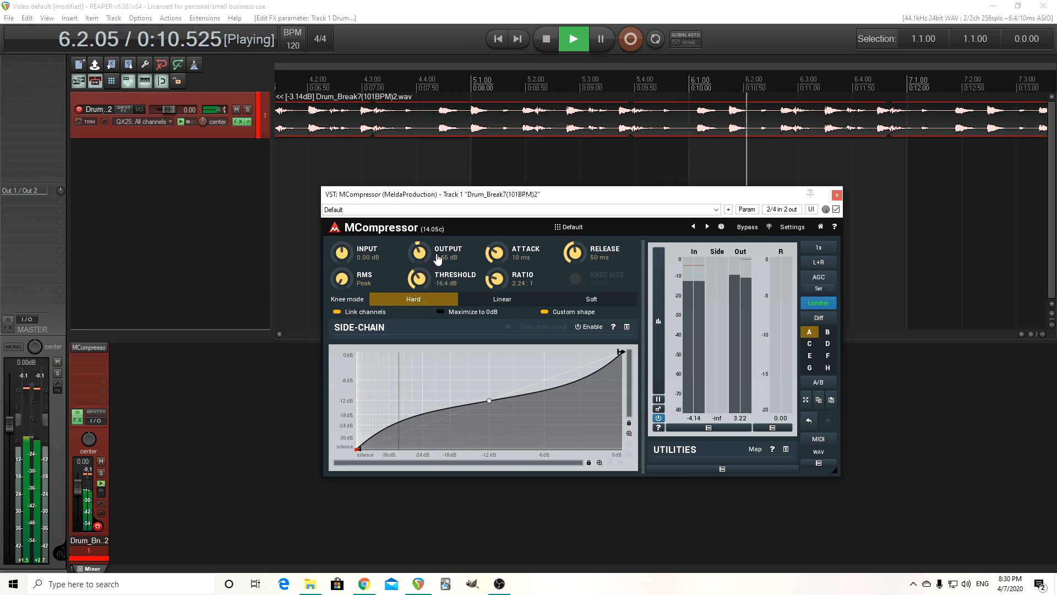
{"action": "left_click", "coordinate": [547, 39]}
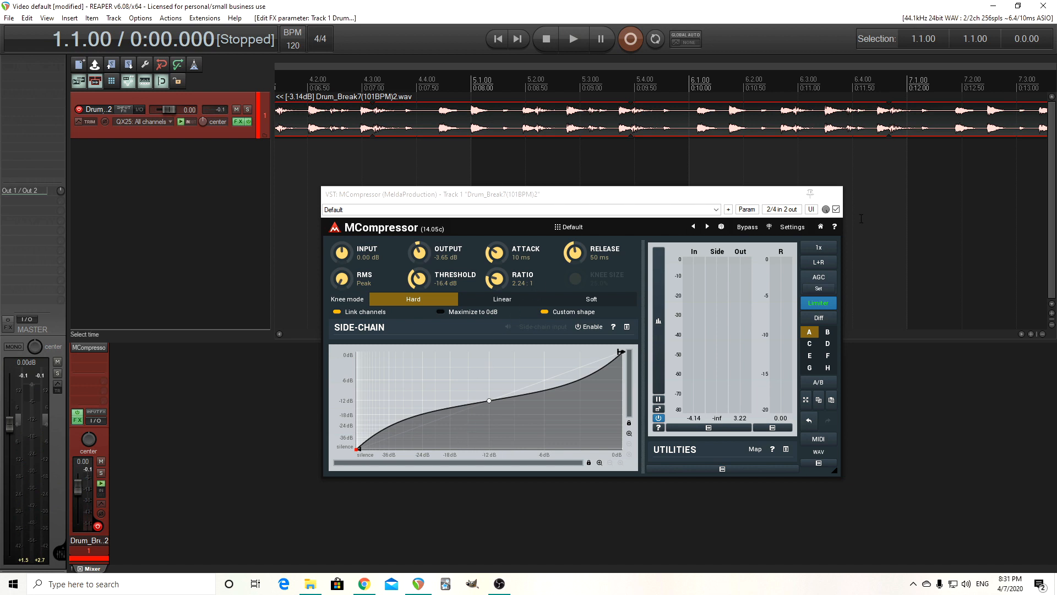
Step: Delete MCompressor from the drum track and add MDynamics in its place
{"action": "left_click", "coordinate": [836, 194]}
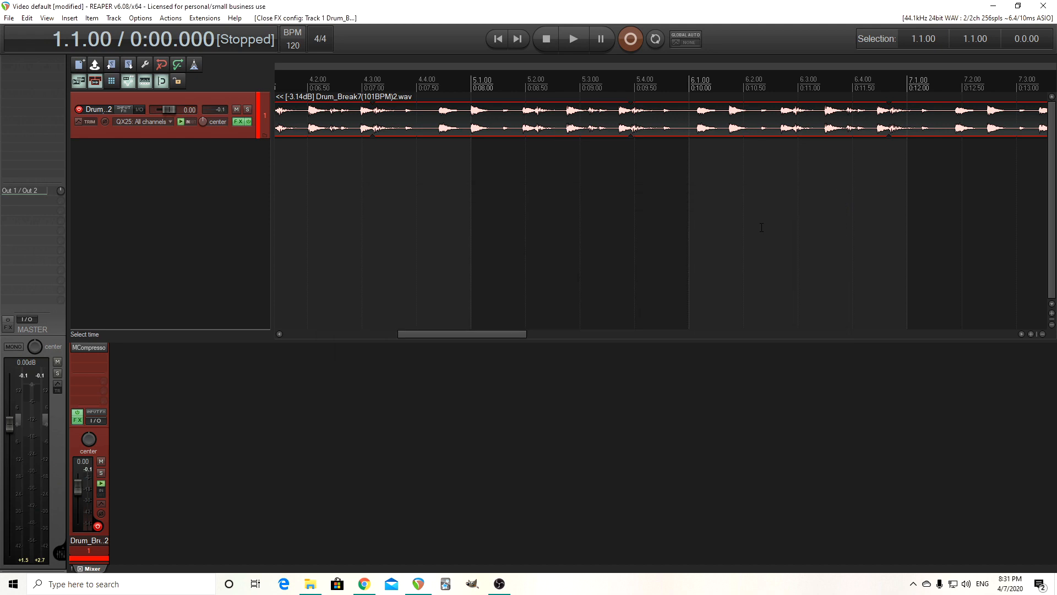
{"action": "right_click", "coordinate": [85, 348]}
{"action": "left_click", "coordinate": [90, 332]}
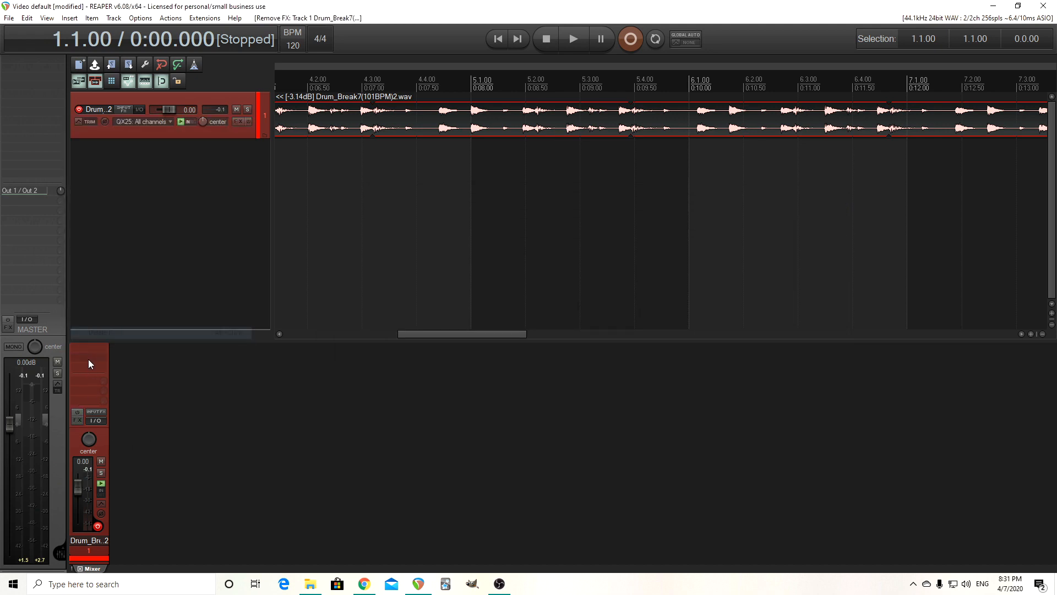
{"action": "right_click", "coordinate": [87, 353]}
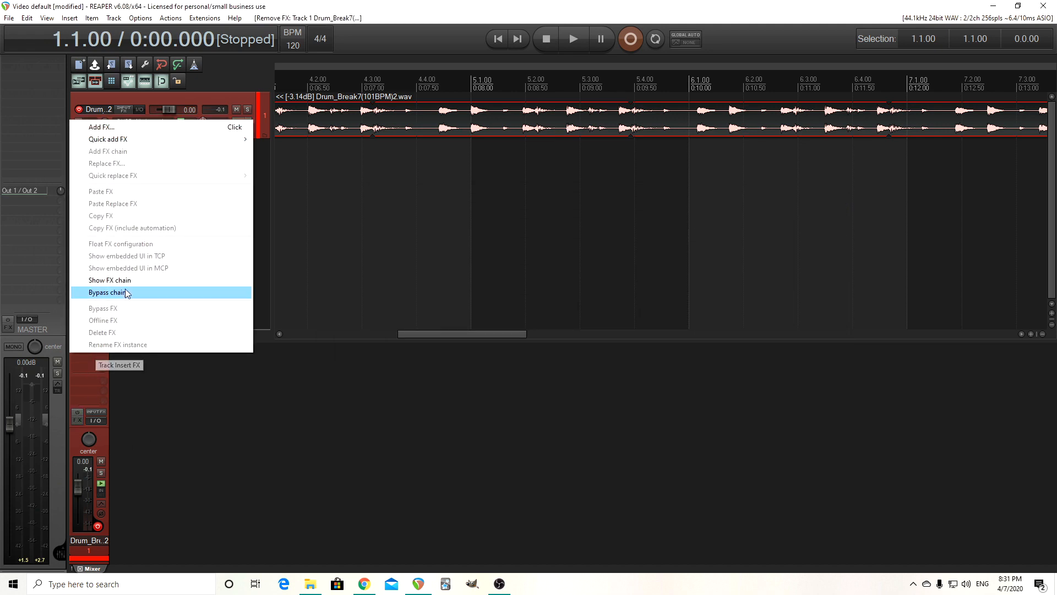
{"action": "mouse_move", "coordinate": [171, 145]}
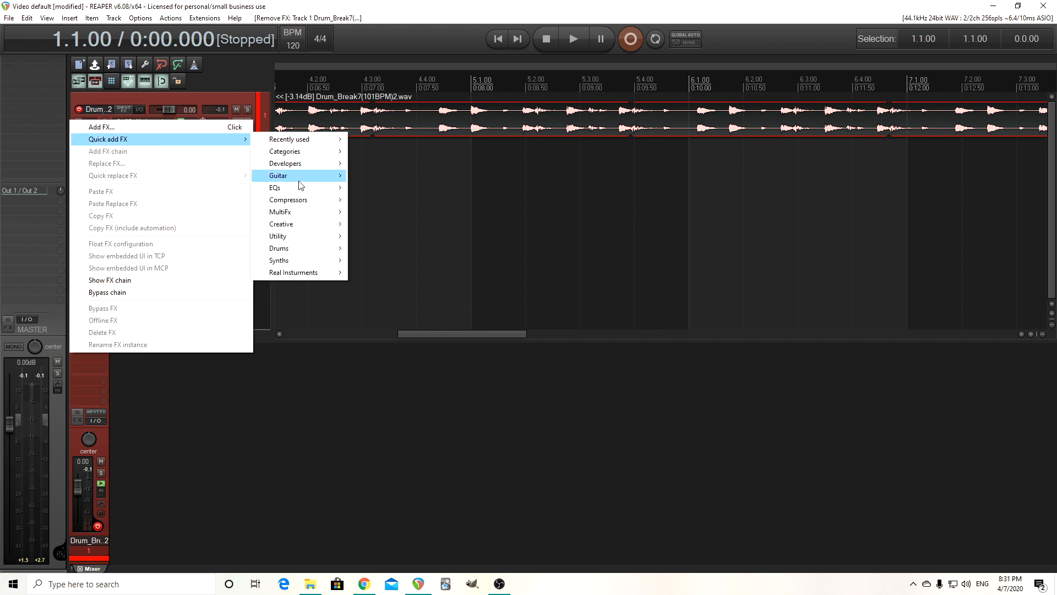
{"action": "mouse_move", "coordinate": [307, 203]}
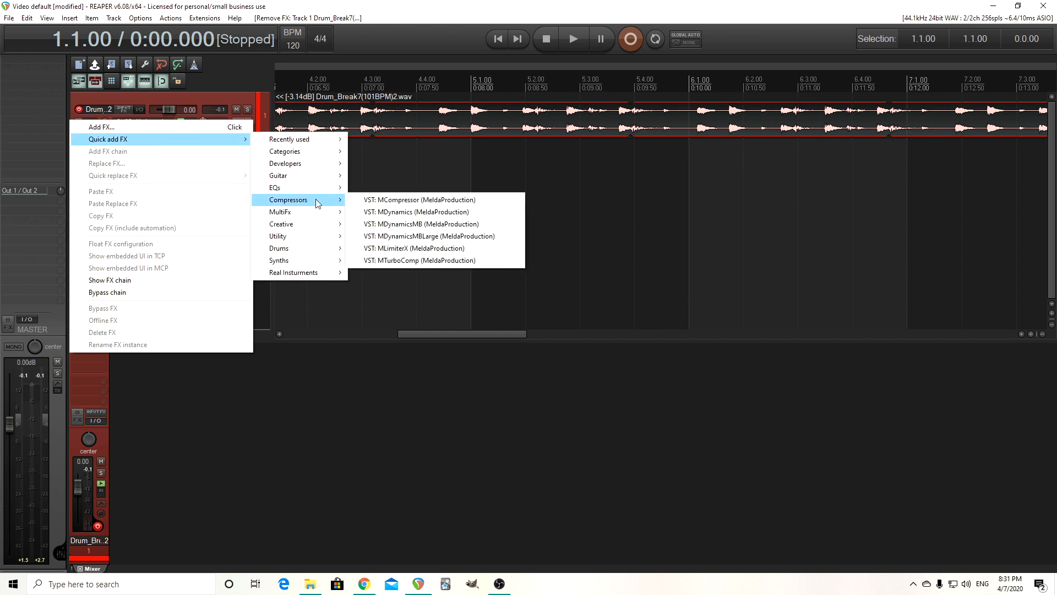
{"action": "left_click", "coordinate": [418, 212]}
Step: Centre the MDynamics window, enable its limiter and lower its output to -2.69 dB
{"action": "left_click", "coordinate": [511, 70]}
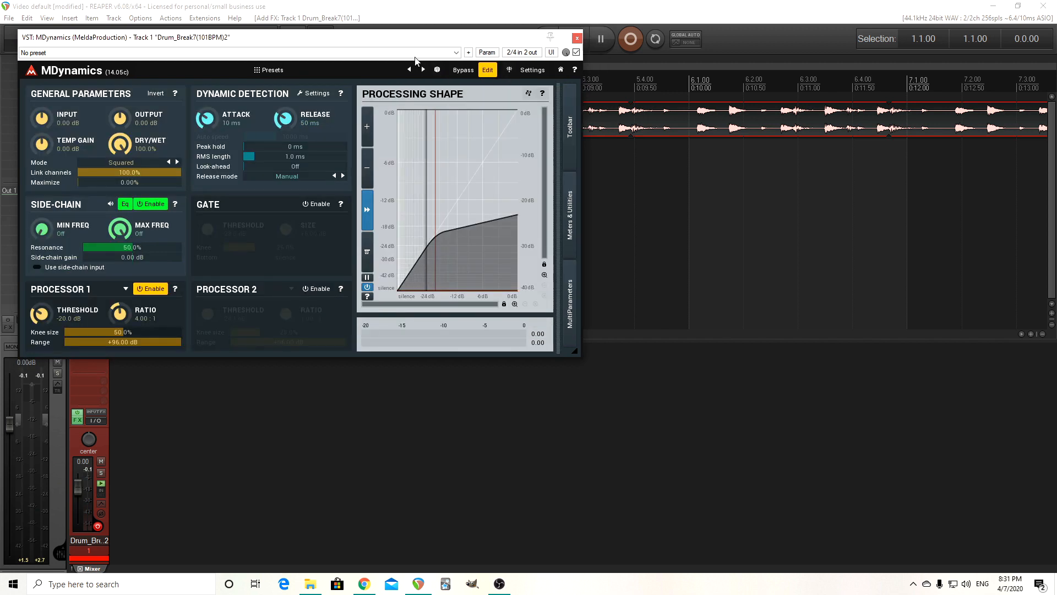
{"action": "left_click_drag", "start_coordinate": [404, 43], "coordinate": [526, 149]}
{"action": "left_click", "coordinate": [693, 247]}
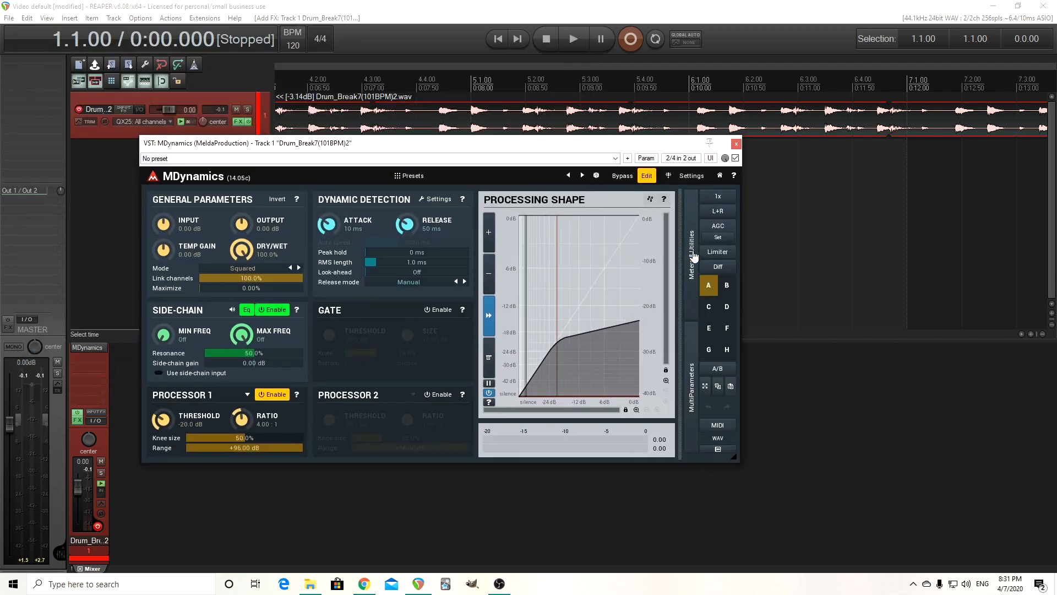
{"action": "left_click_drag", "start_coordinate": [455, 148], "coordinate": [526, 183]}
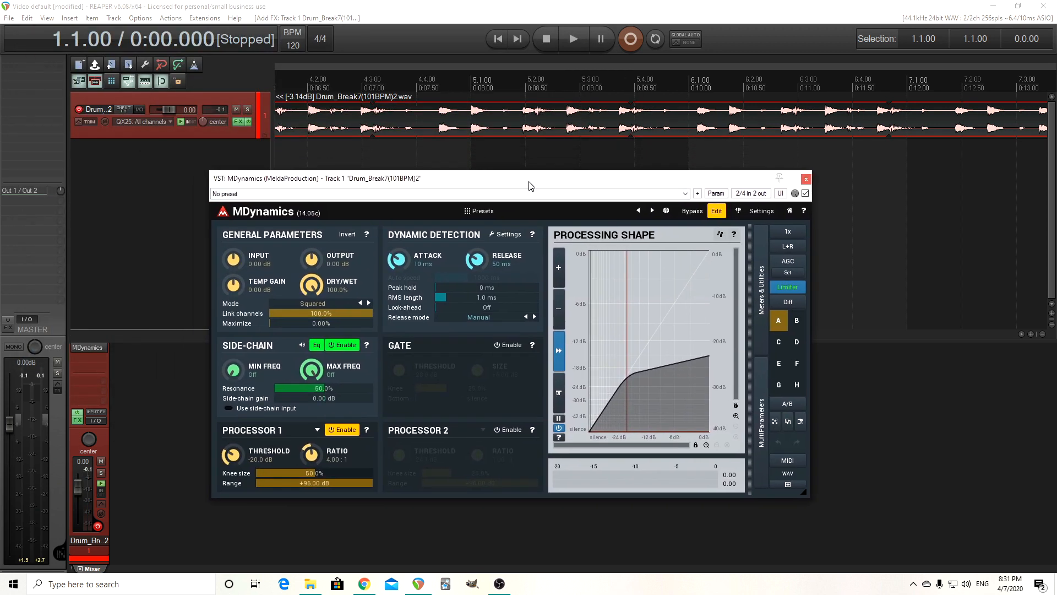
{"action": "left_click_drag", "start_coordinate": [315, 266], "coordinate": [316, 274]}
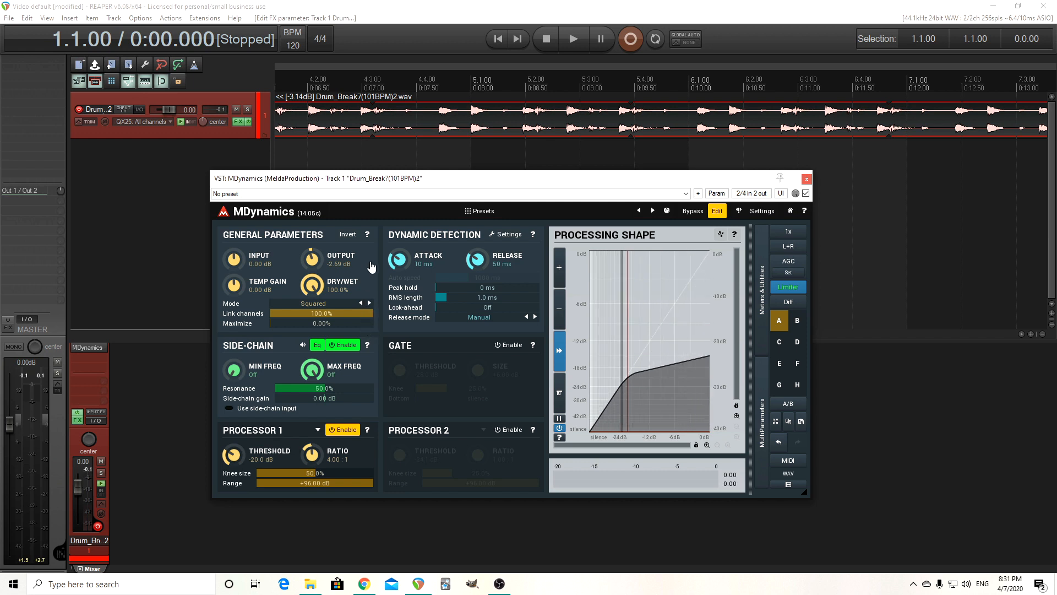
Step: Enable the custom processing shape and have multiparameter M 5 learn the curvature of the segment below the threshold
{"action": "left_click", "coordinate": [721, 234]}
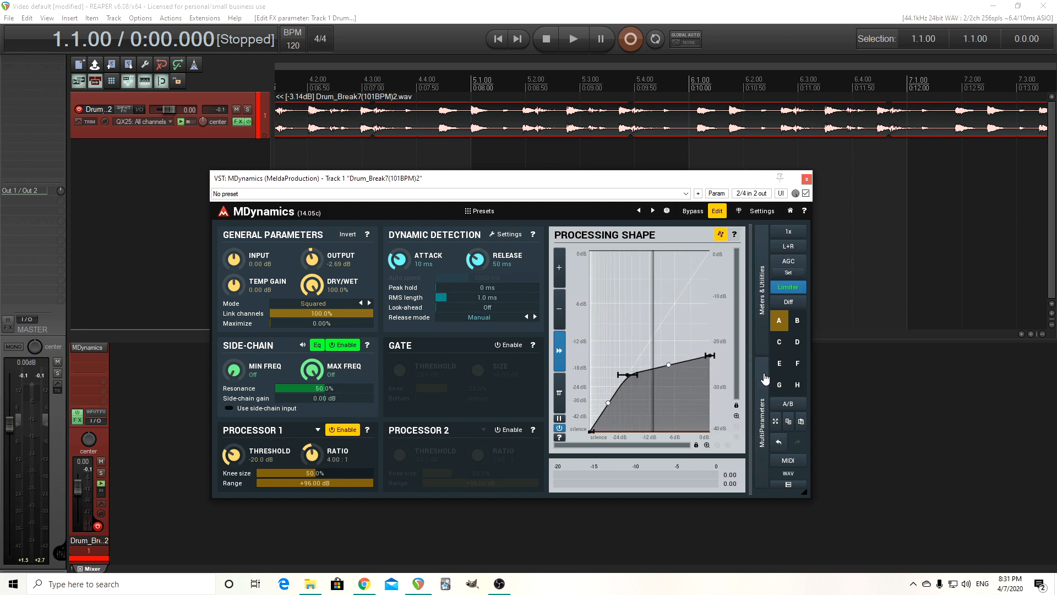
{"action": "left_click", "coordinate": [762, 413]}
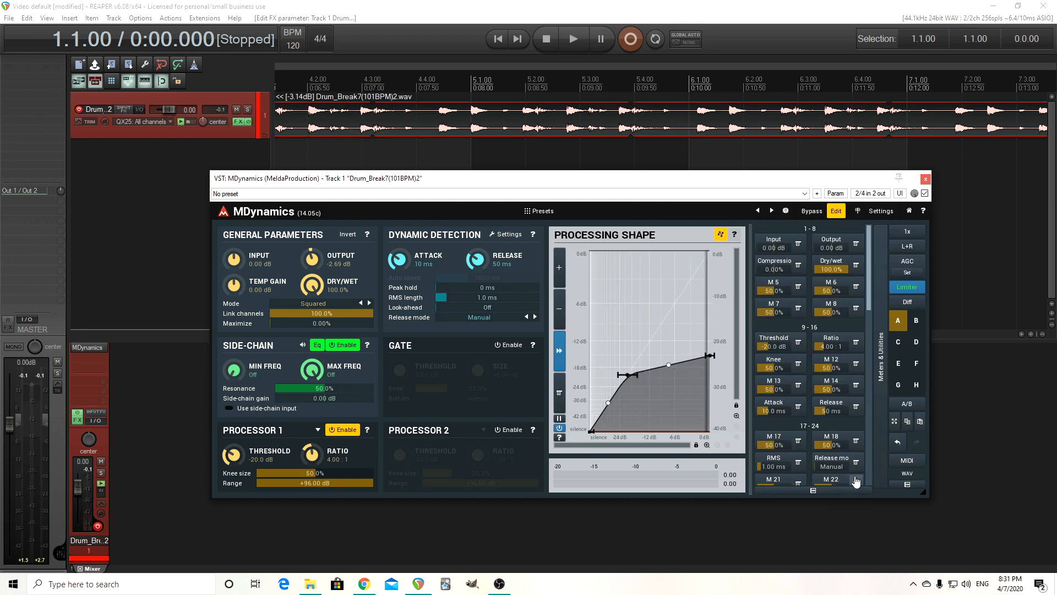
{"action": "left_click", "coordinate": [798, 286]}
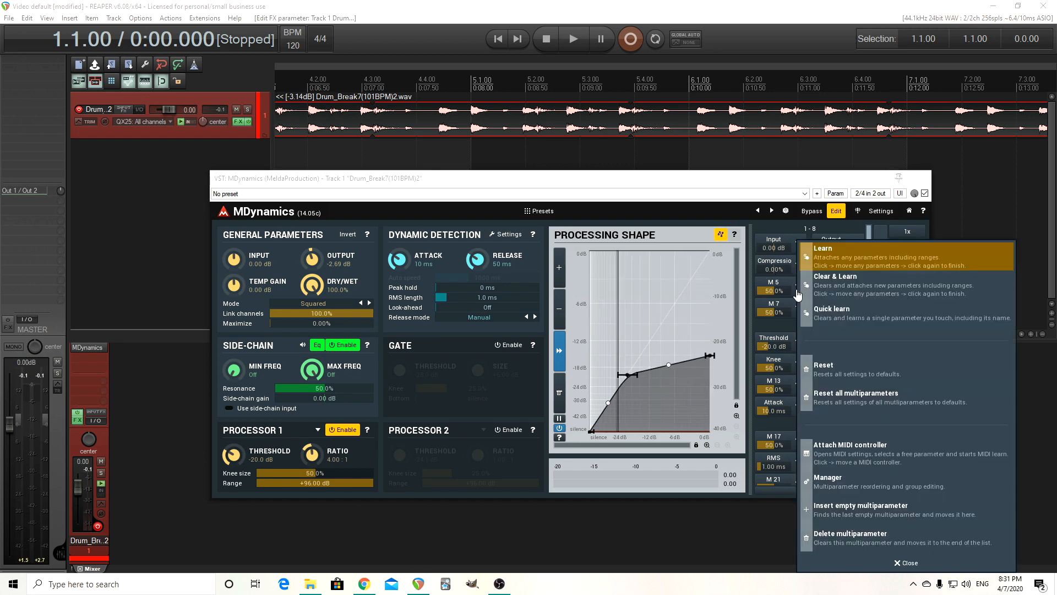
{"action": "left_click", "coordinate": [831, 257]}
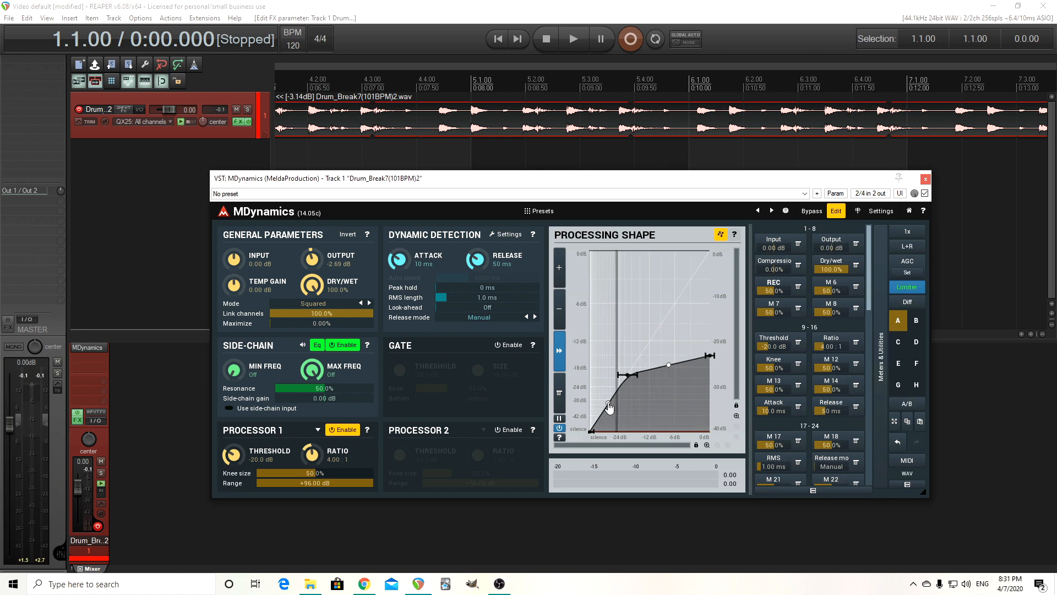
{"action": "left_click_drag", "start_coordinate": [609, 407], "coordinate": [650, 483]}
{"action": "left_click", "coordinate": [781, 286]}
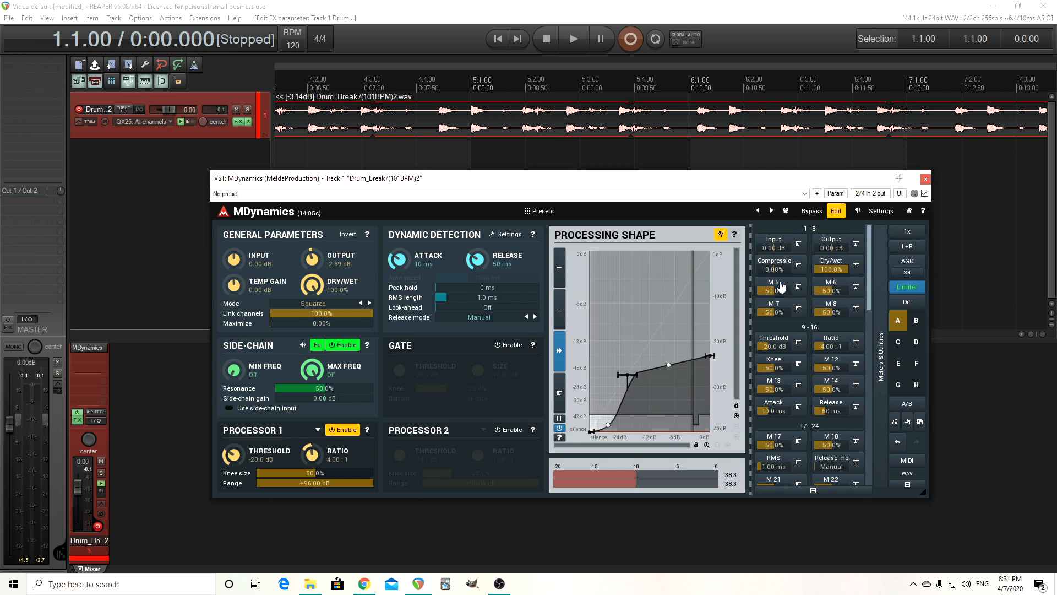
Step: Name multiparameter 5 "upwards" and set the maximum of its curvature range to 100%
{"action": "left_click", "coordinate": [780, 284]}
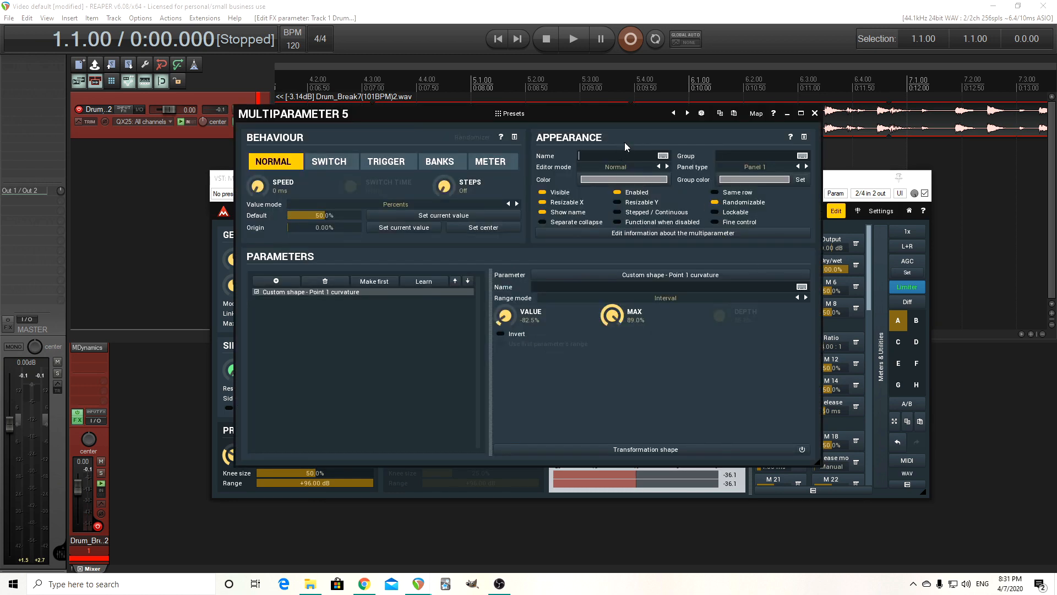
{"action": "type", "text": "upwards"}
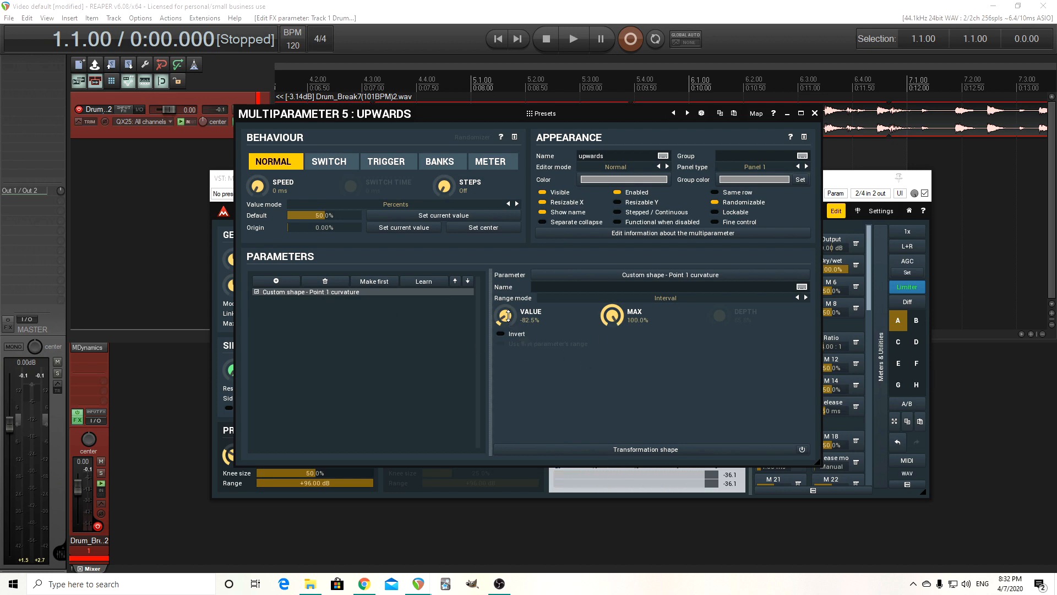
{"action": "left_click", "coordinate": [814, 113]}
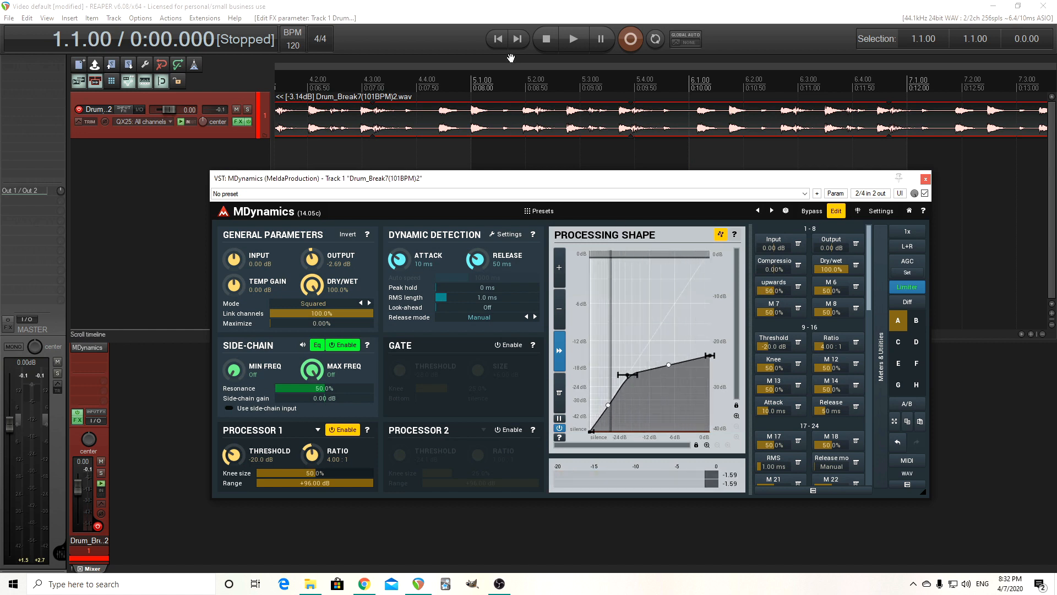
Step: Sweep the upwards multiparameter to 100% while the loop plays, stop playback, and reset it to 50%
{"action": "left_click", "coordinate": [497, 42]}
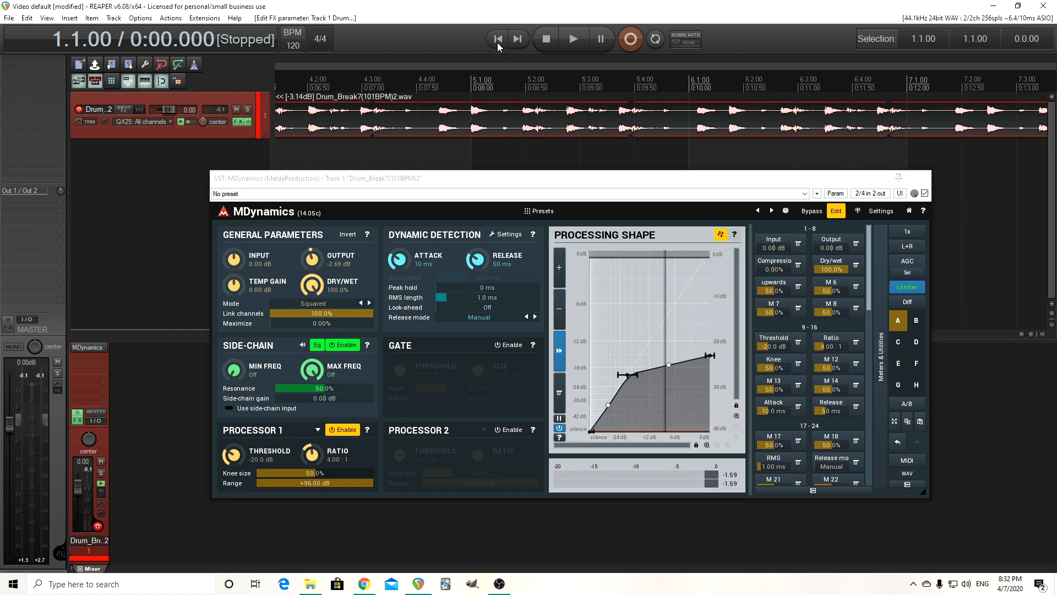
{"action": "left_click", "coordinate": [573, 39]}
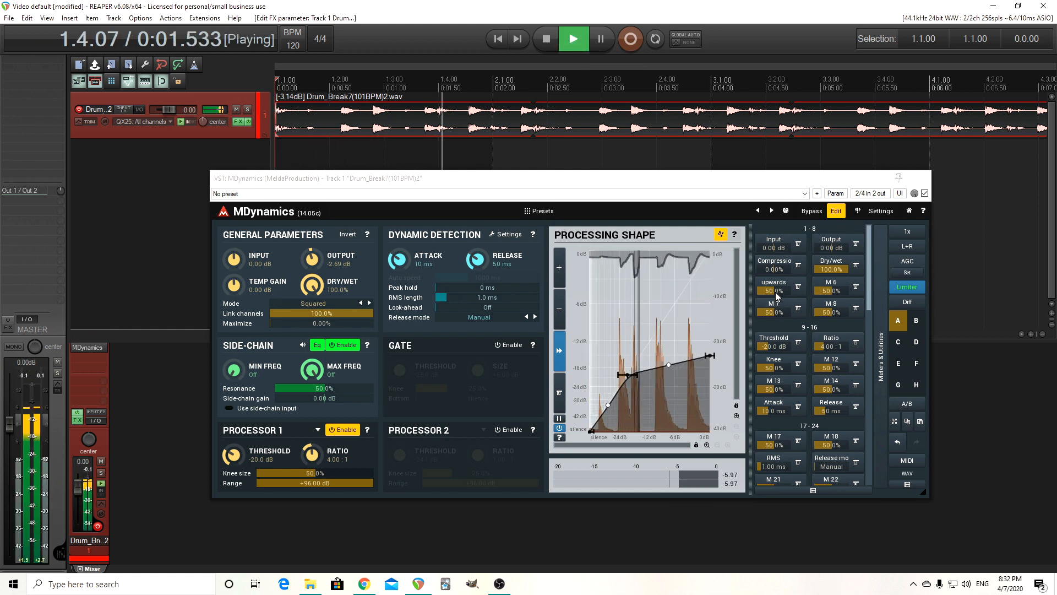
{"action": "mouse_move", "coordinate": [773, 292]}
{"action": "left_mouse_down"}
{"action": "mouse_move", "coordinate": [757, 291]}
{"action": "mouse_move", "coordinate": [791, 291]}
{"action": "left_mouse_up"}
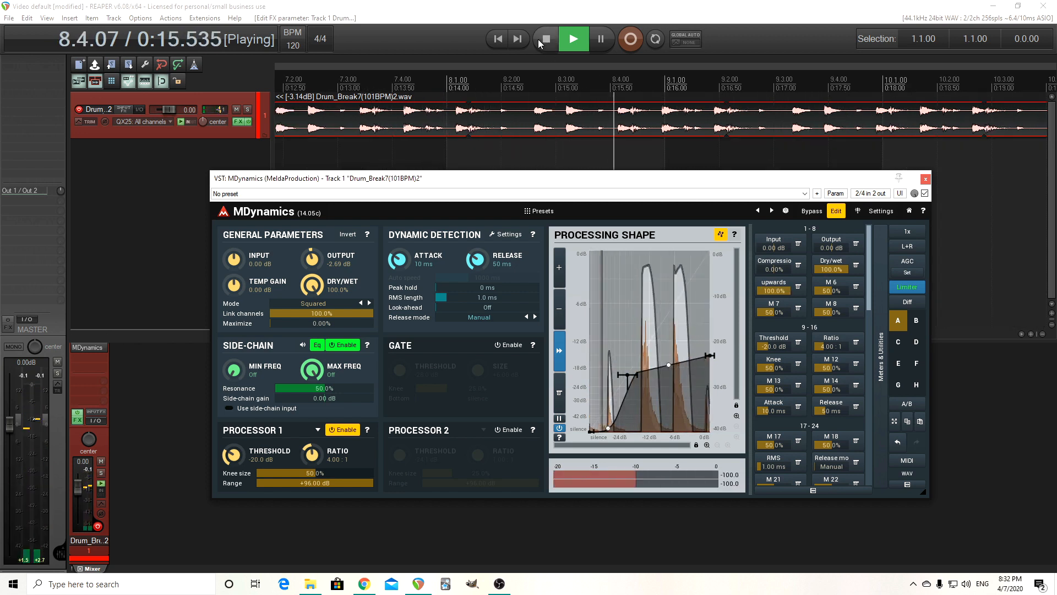
{"action": "left_click", "coordinate": [542, 38]}
{"action": "left_click", "coordinate": [545, 39]}
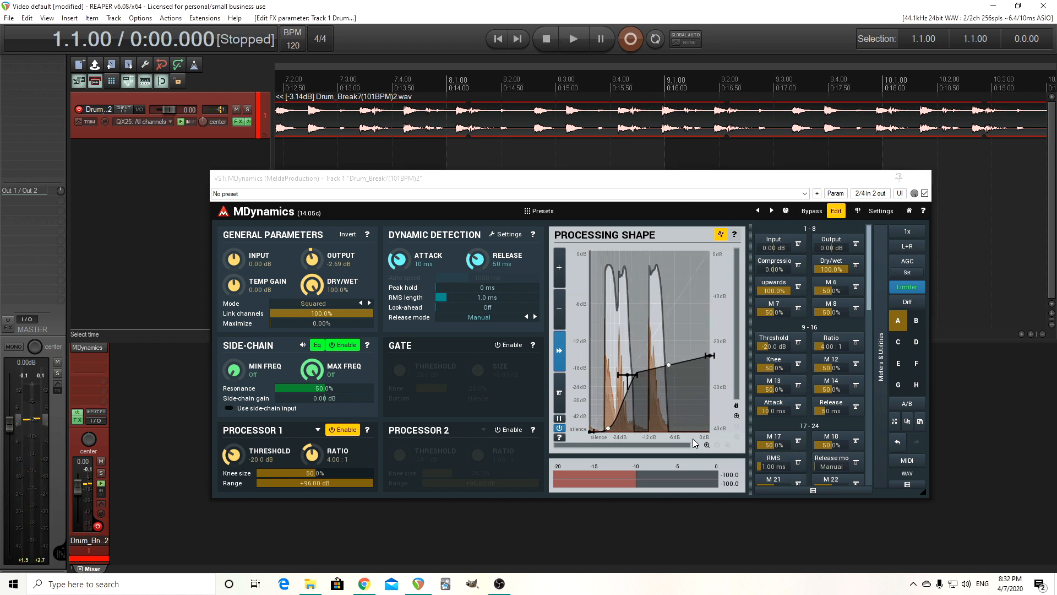
{"action": "double_click", "coordinate": [778, 287]}
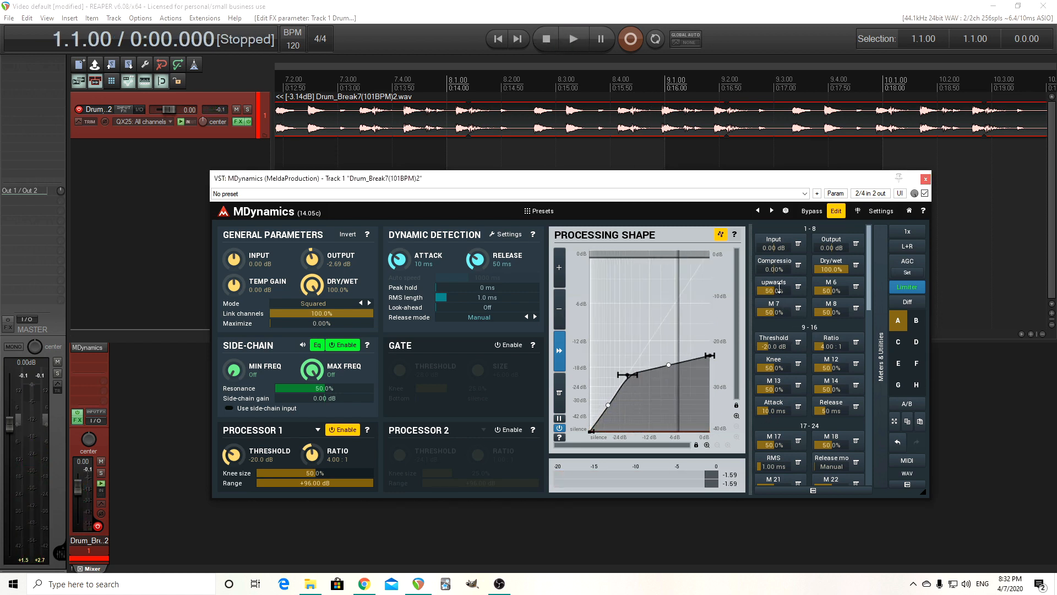